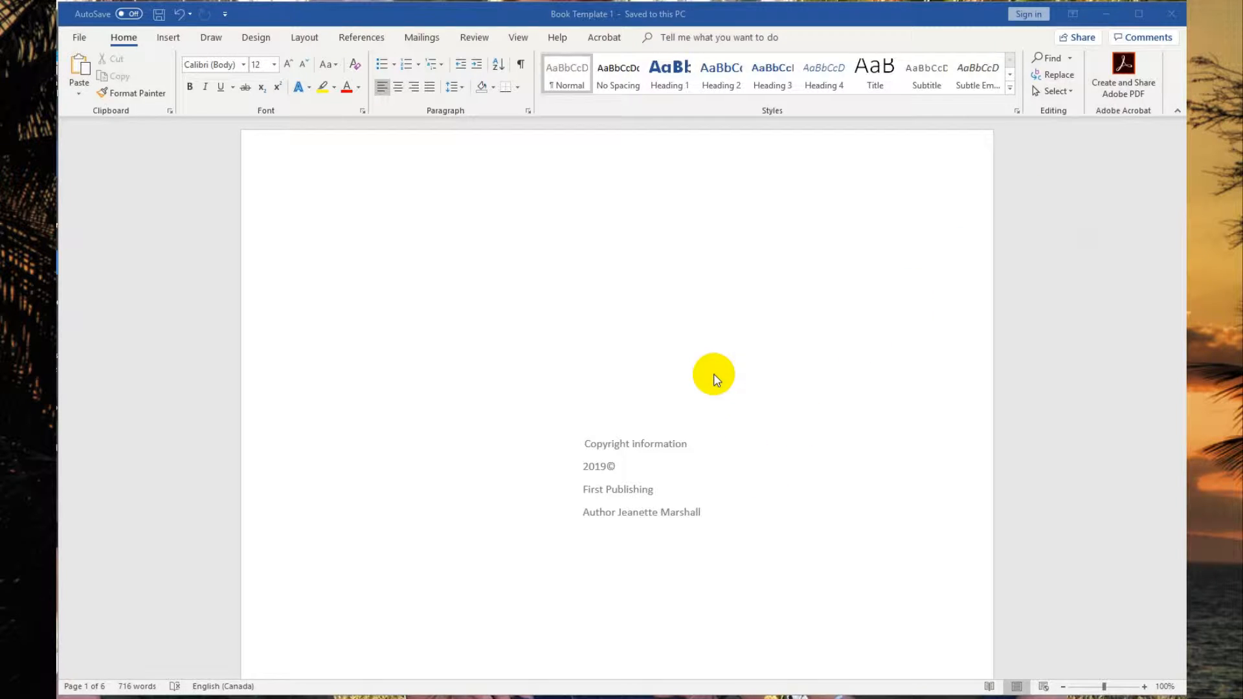
# Review the copyright information page and table of contents at the start of the book.
pyautogui.scroll(-3, 660, 268)
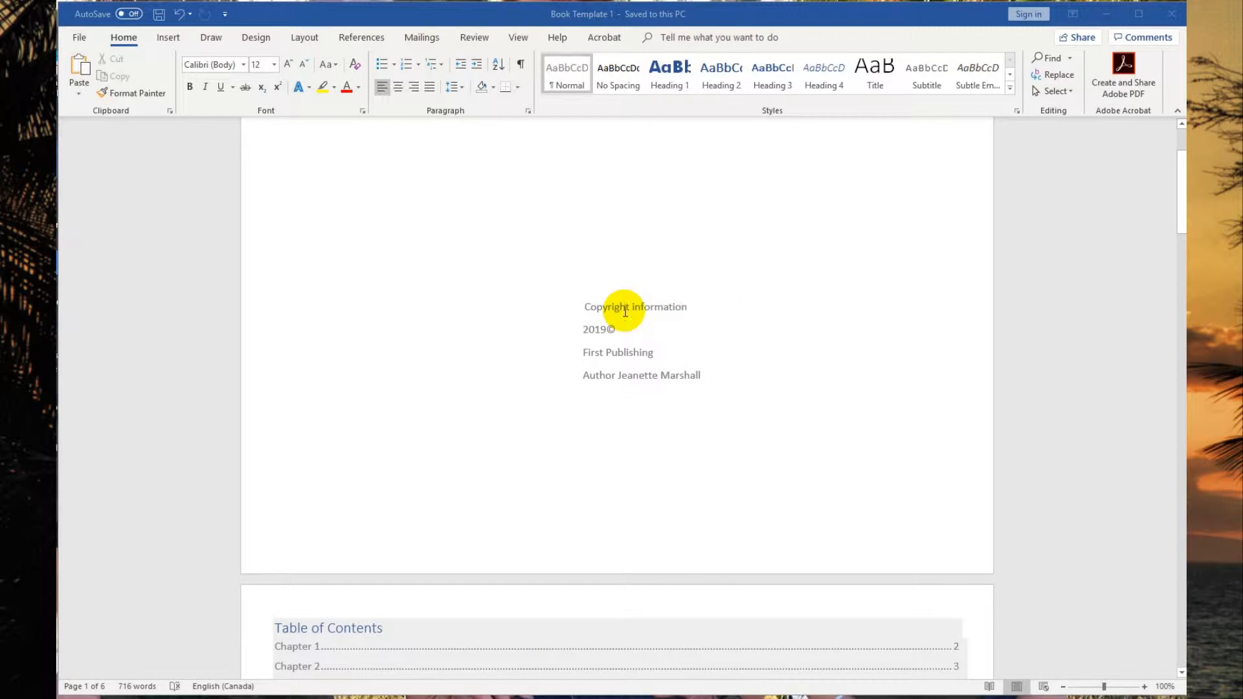
pyautogui.click(625, 310)
pyautogui.moveTo(626, 311); pyautogui.dragTo(660, 365)
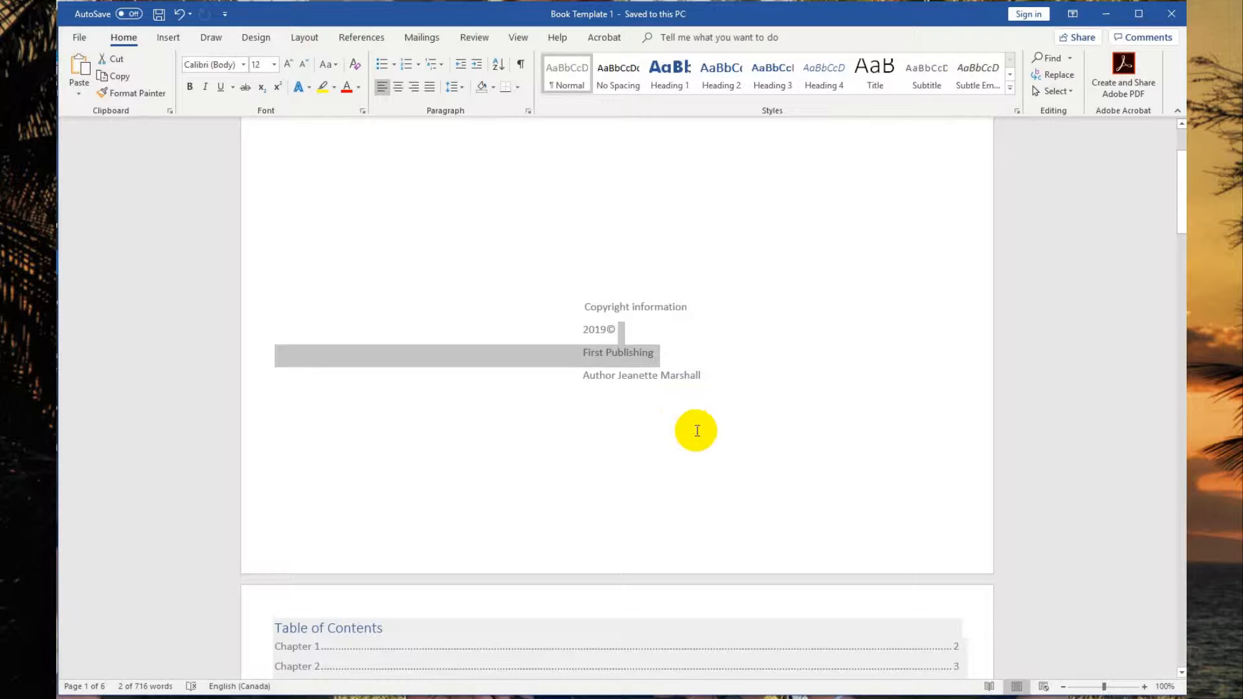
pyautogui.scroll(-6, 935, 324)
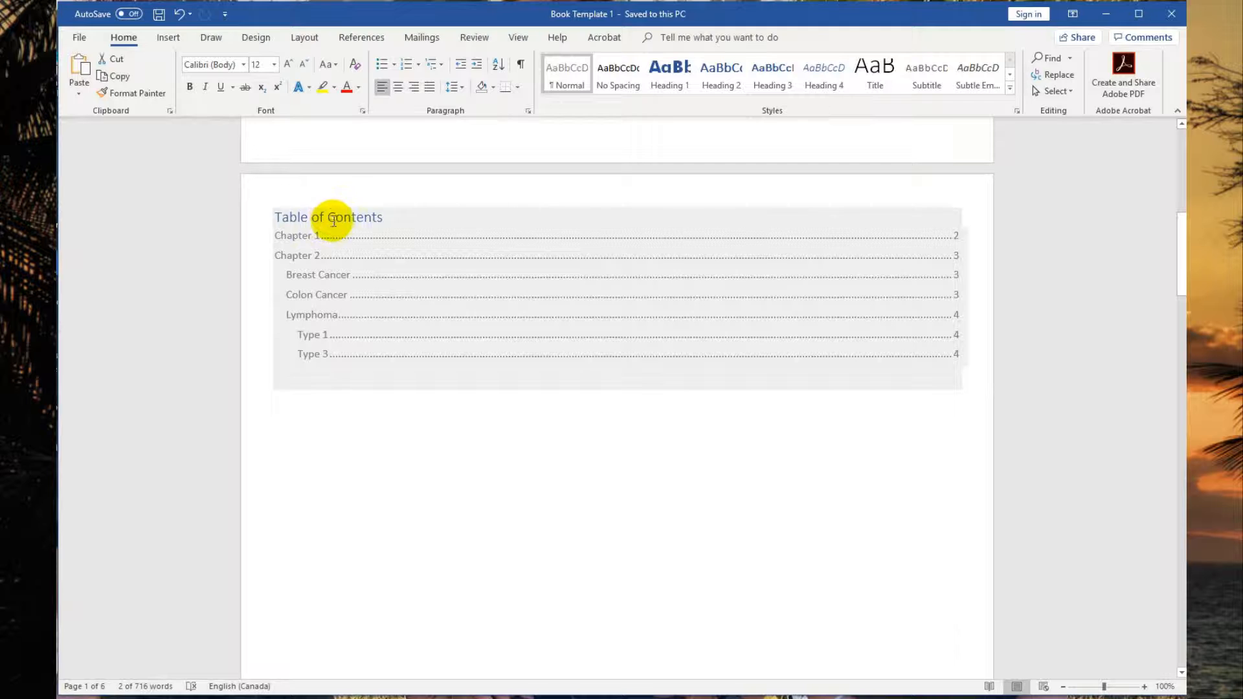
# Open the table of contents' Update Table dialog and cancel it.
pyautogui.click(330, 219)
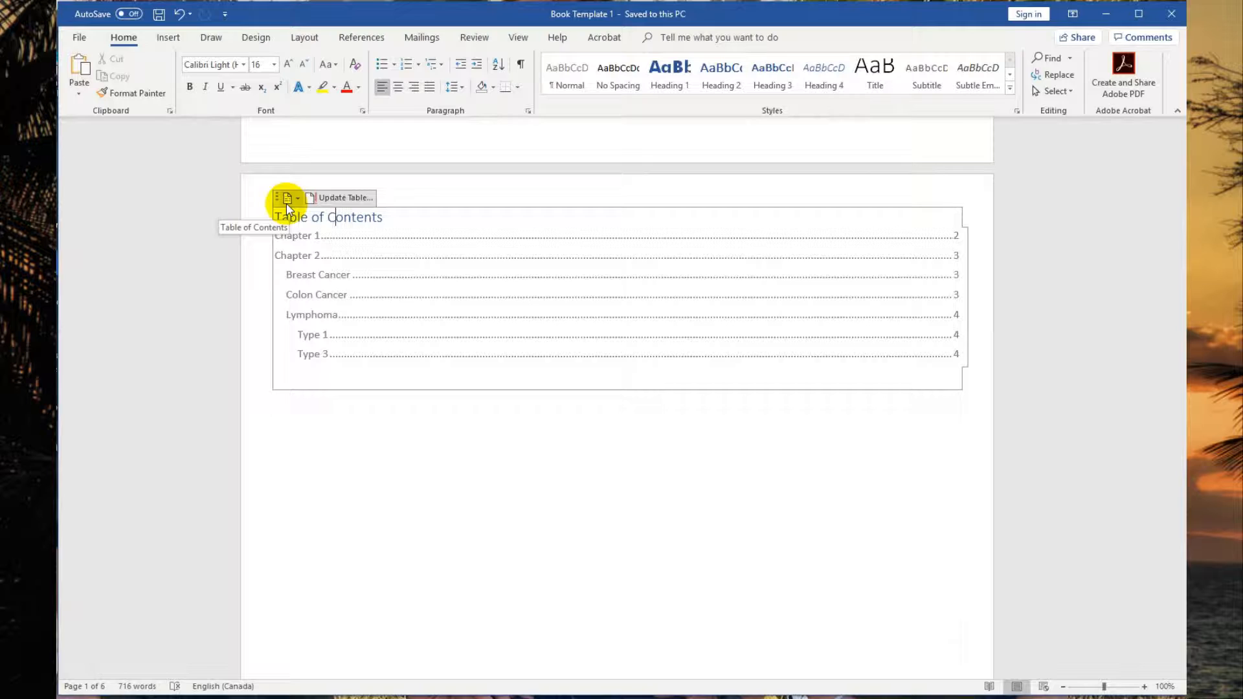
pyautogui.click(330, 200)
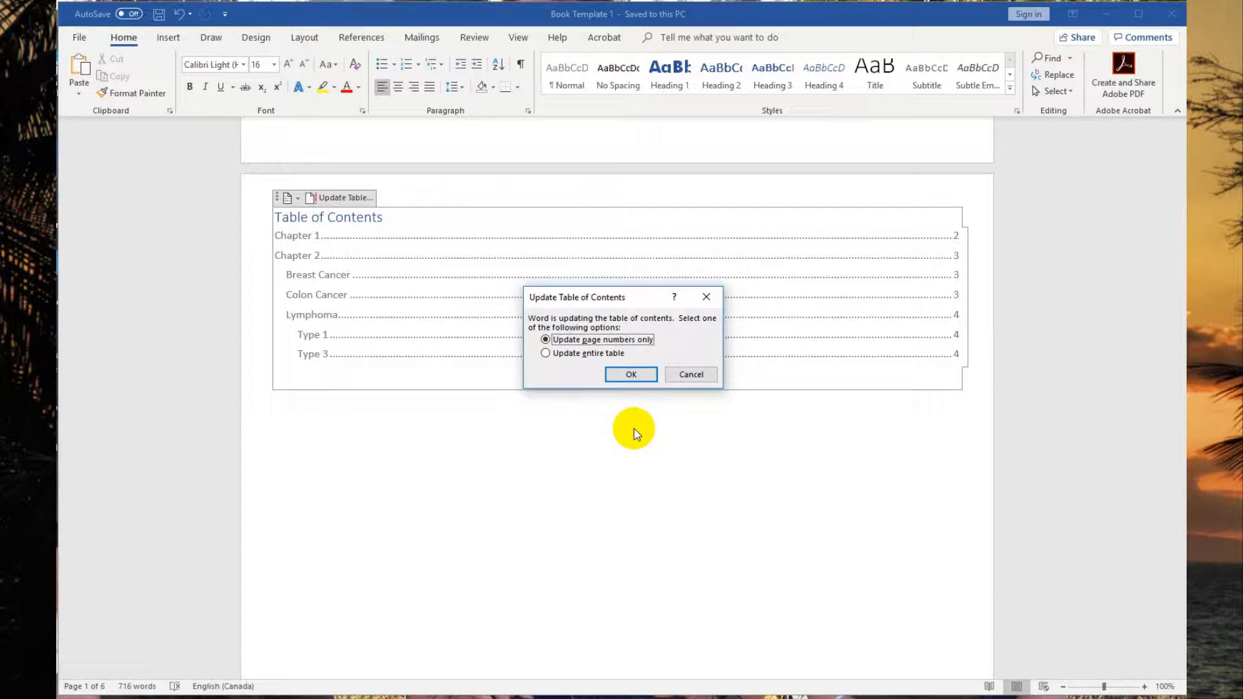
pyautogui.click(690, 376)
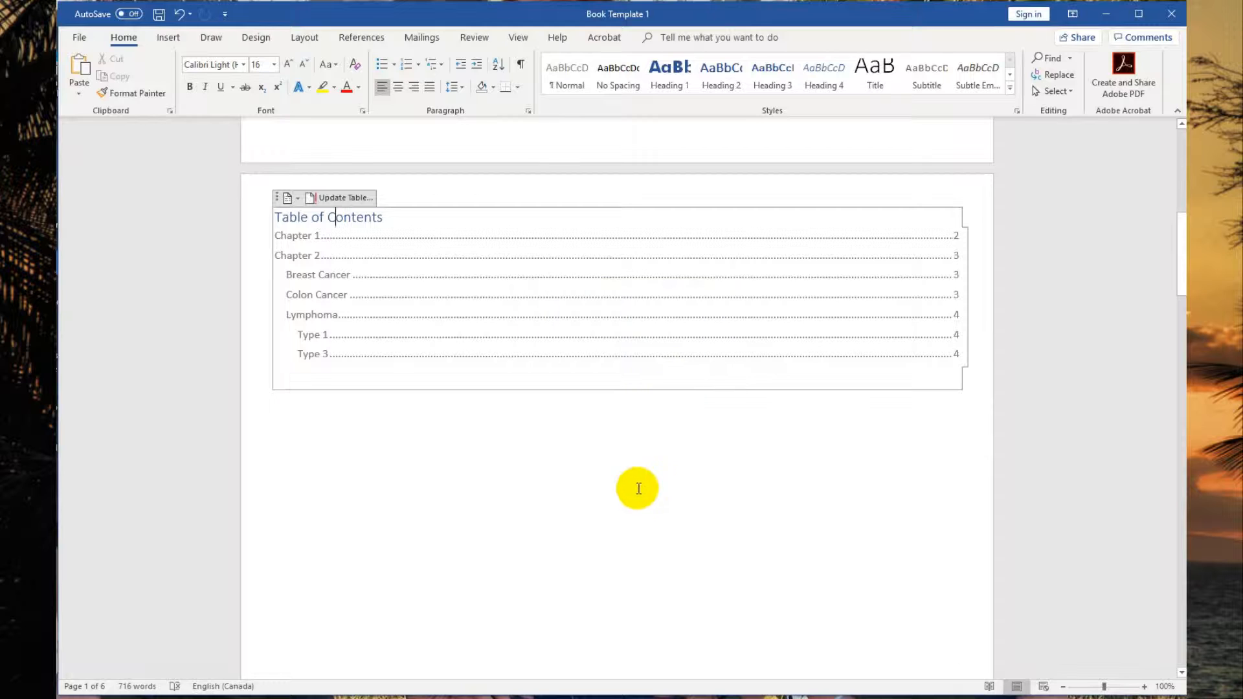
pyautogui.click(639, 485)
pyautogui.scroll(-5, 637, 482)
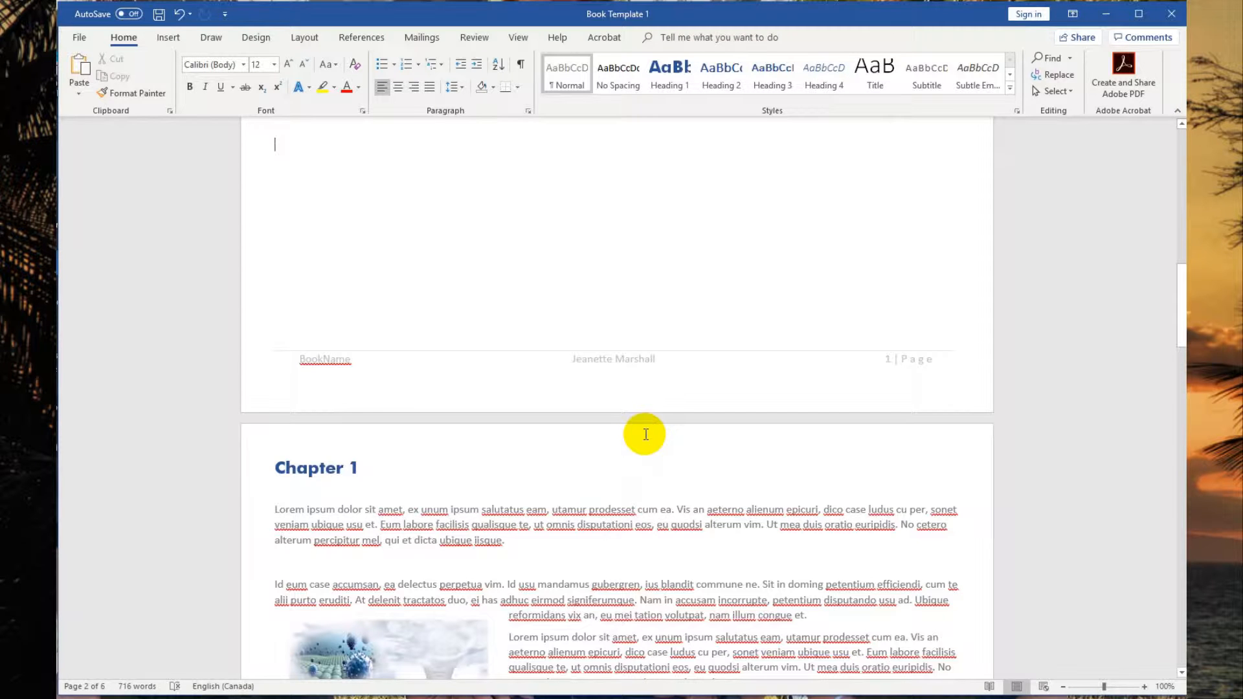
pyautogui.scroll(-4, 645, 434)
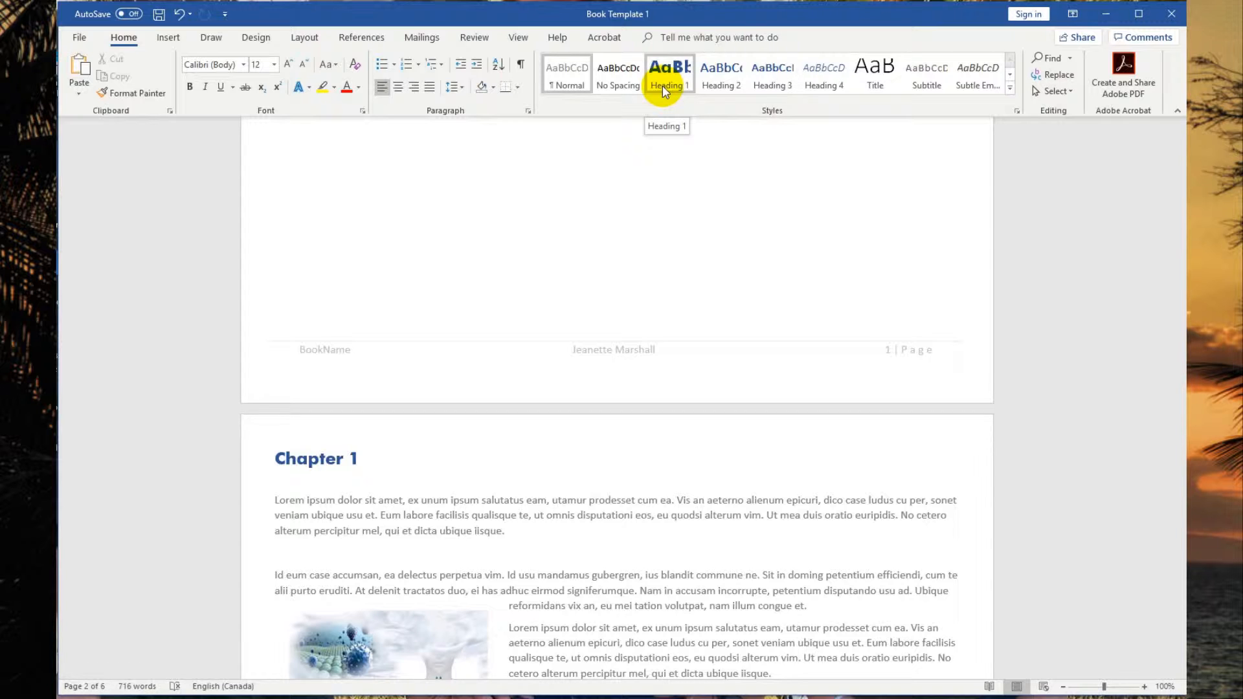
pyautogui.scroll(-4, 604, 508)
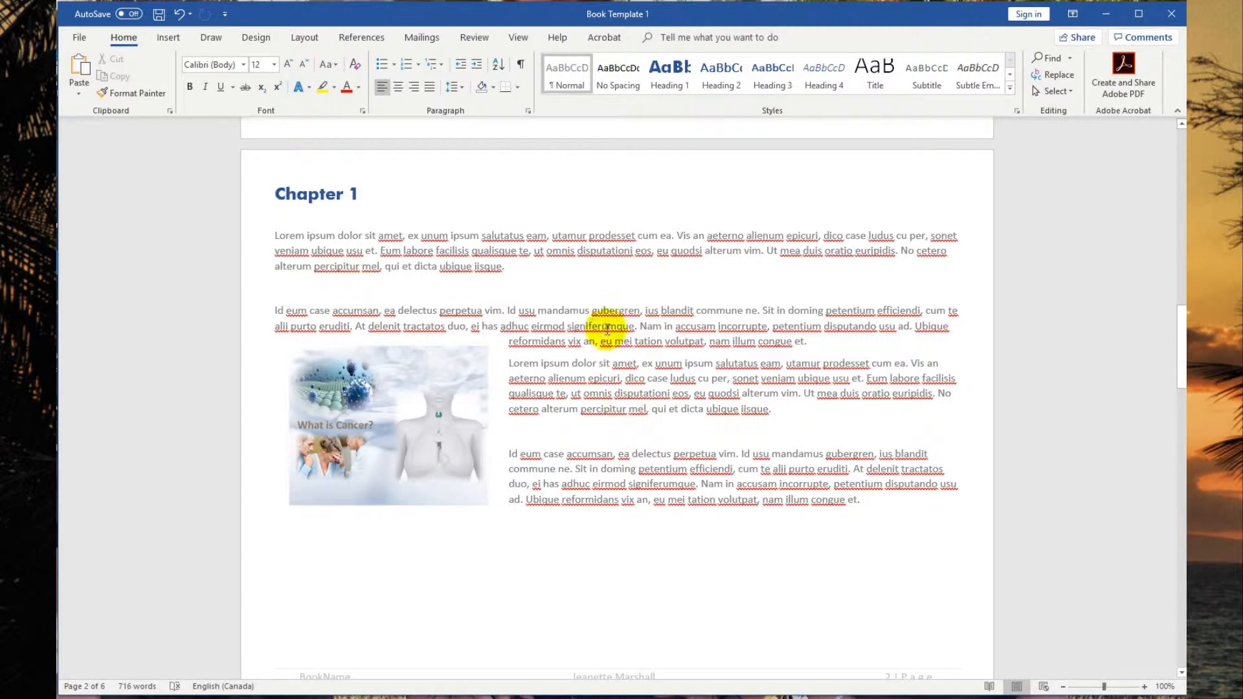
pyautogui.click(336, 200)
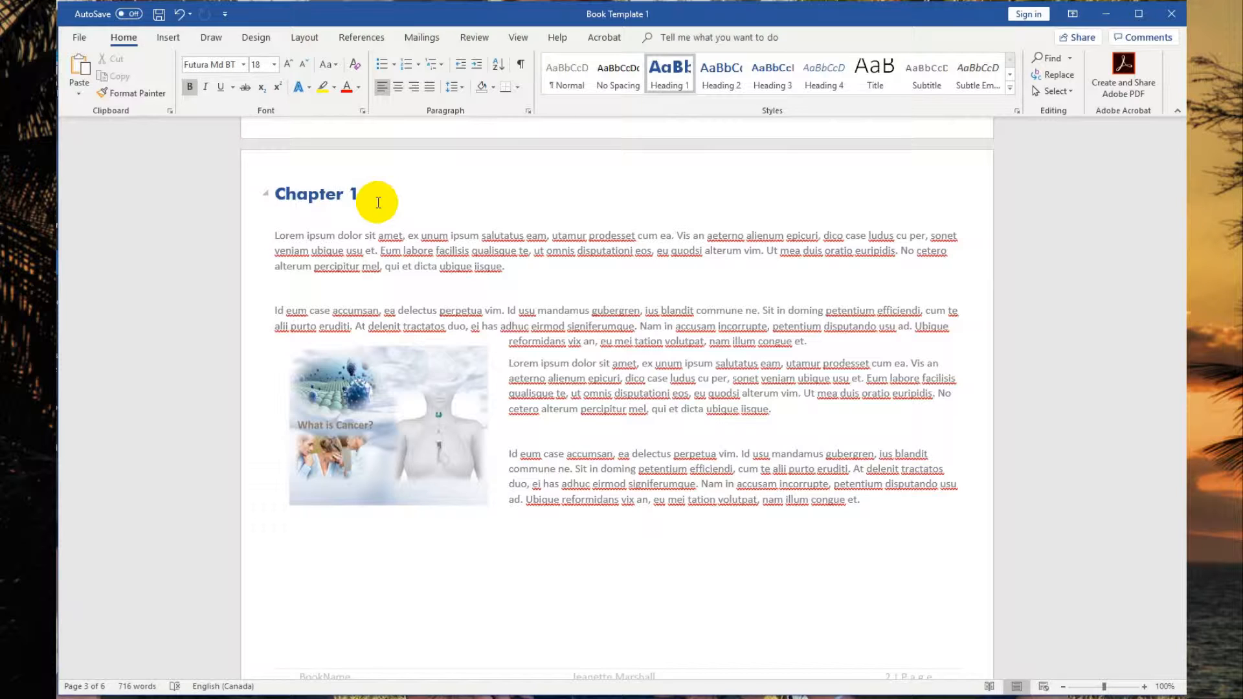
# Delete the picture beside the paragraphs in Chapter 1.
pyautogui.moveTo(386, 432); pyautogui.dragTo(390, 459)
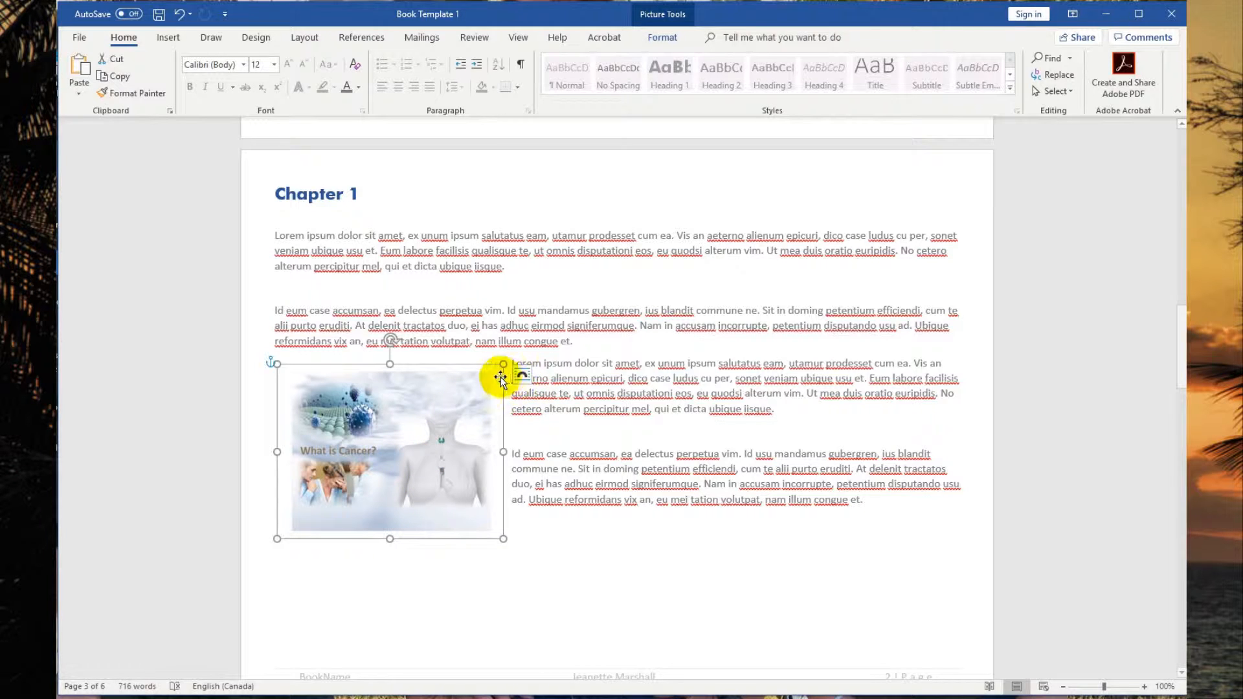
pyautogui.moveTo(447, 444); pyautogui.dragTo(437, 427)
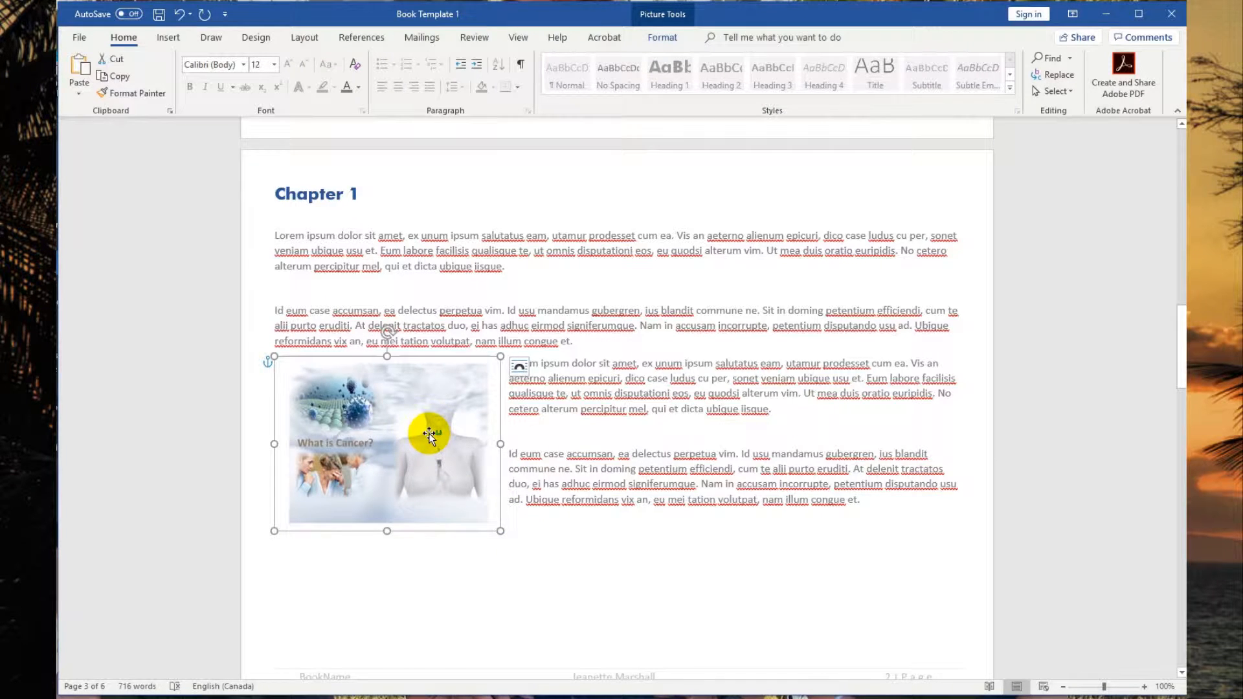
pyautogui.press('Delete')
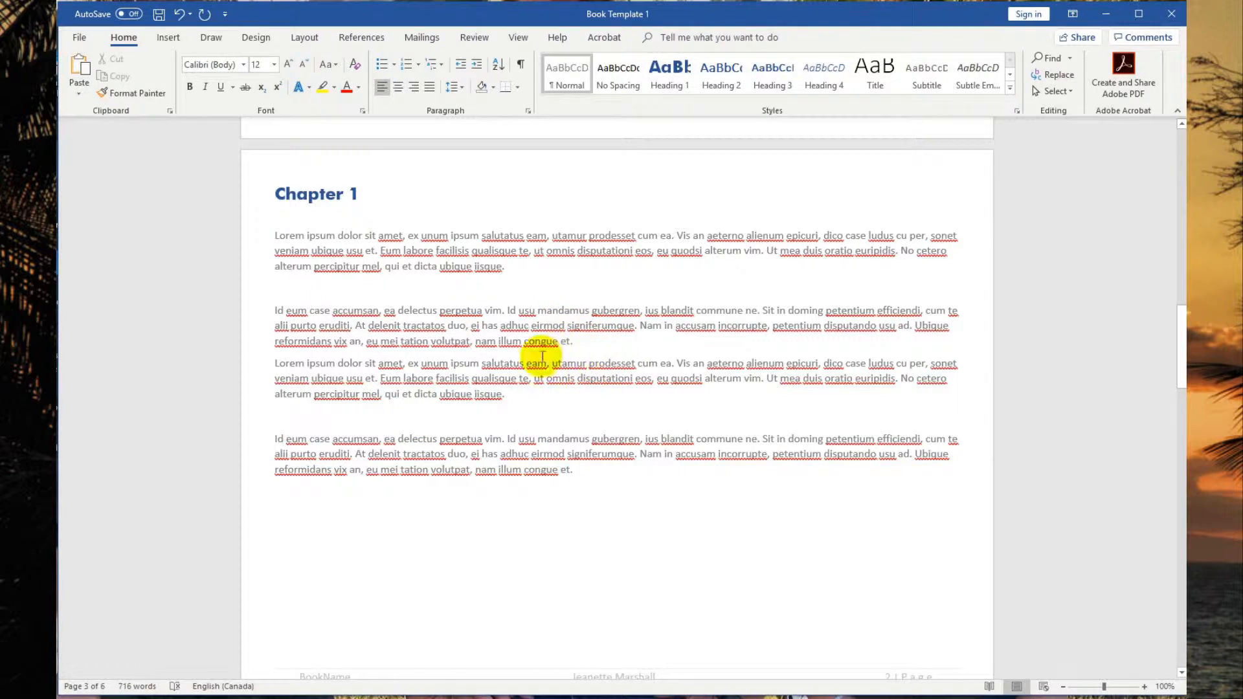
# Insert the 'cancer' picture from the files folder into Chapter 1.
pyautogui.click(168, 38)
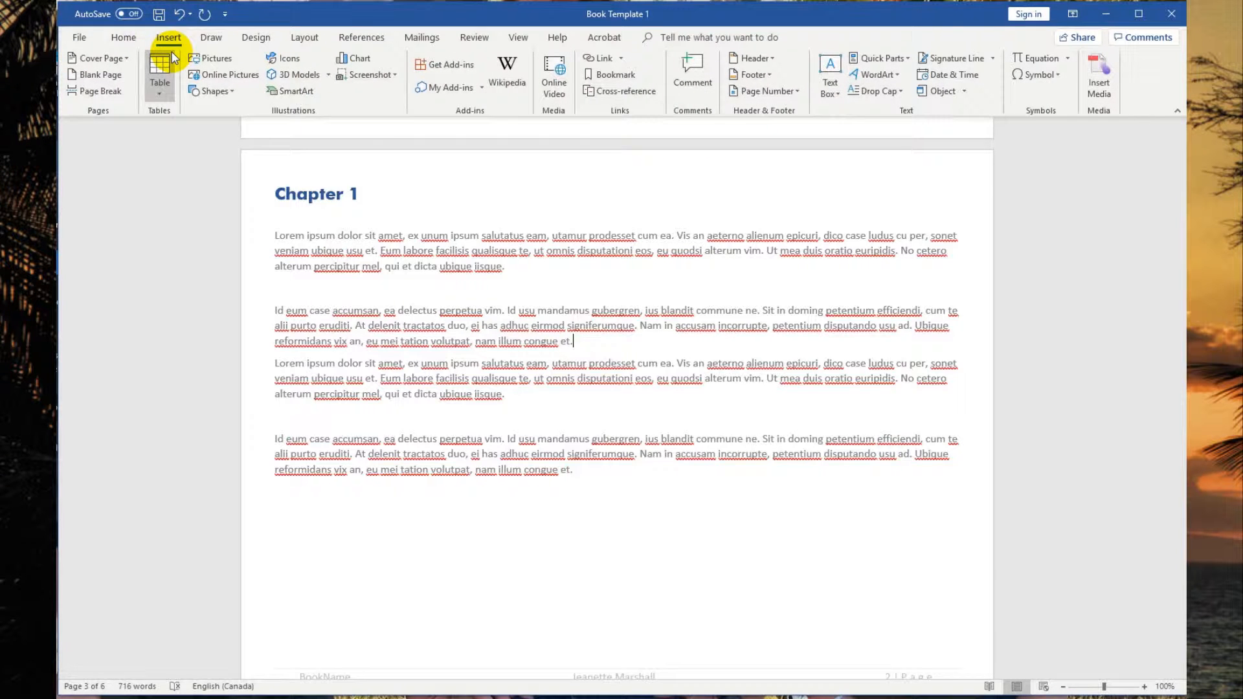
pyautogui.click(211, 59)
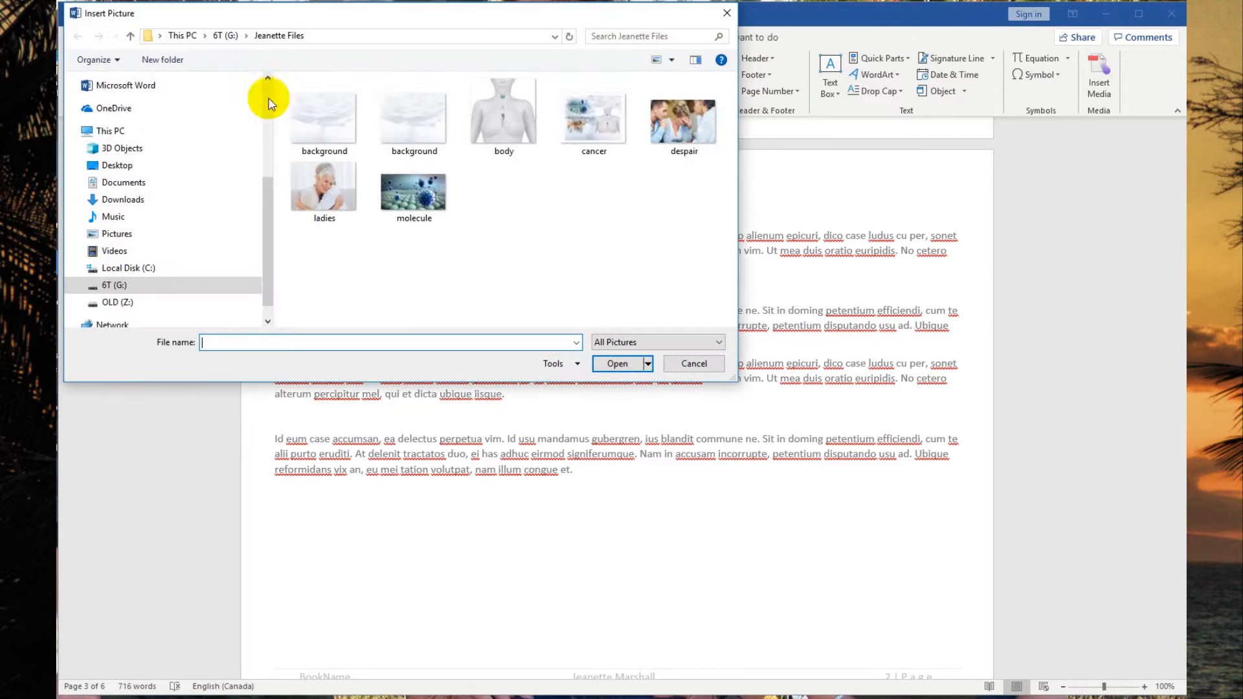
pyautogui.click(605, 134)
pyautogui.click(626, 366)
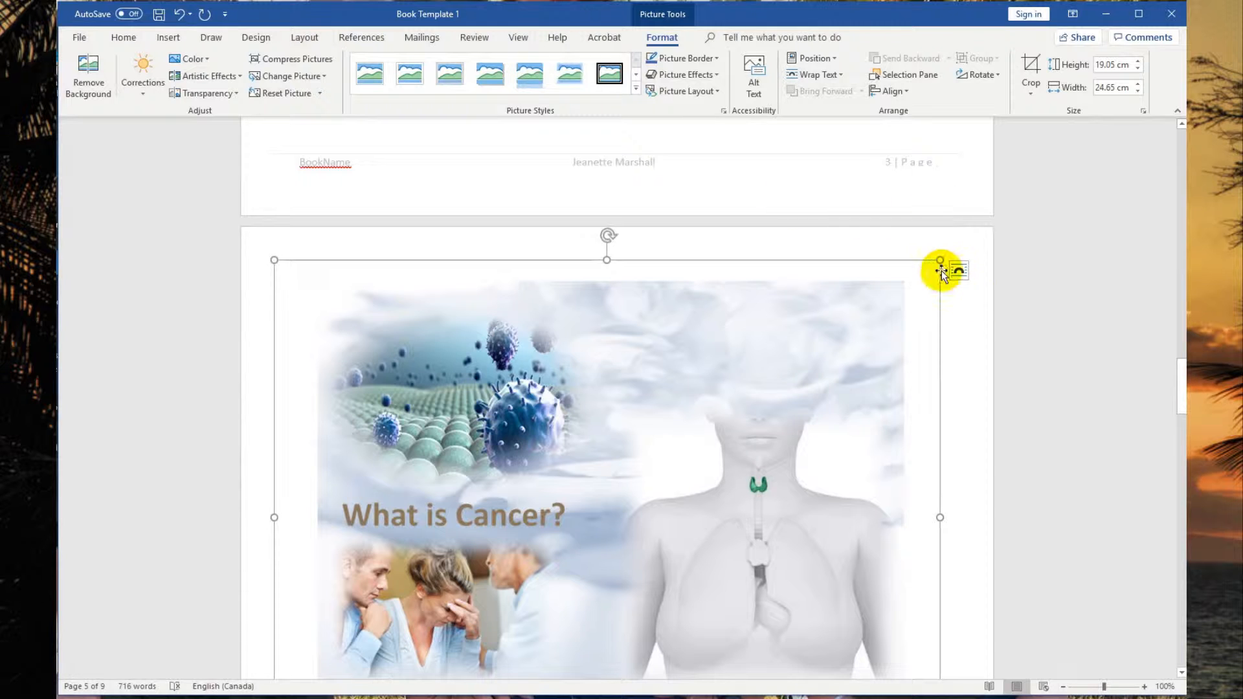
# Shrink the inserted picture to about 6.85 cm by 8.87 cm and set its text wrapping to Through.
pyautogui.moveTo(929, 247); pyautogui.dragTo(511, 482)
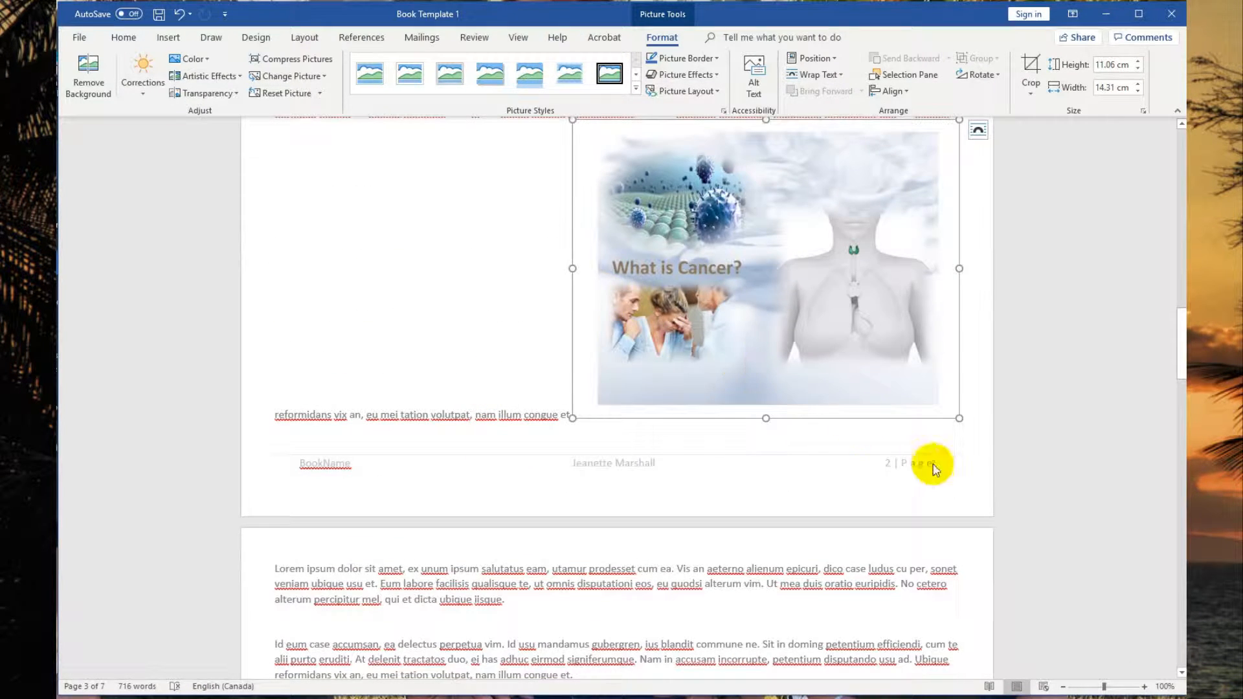
pyautogui.moveTo(958, 419); pyautogui.dragTo(800, 305)
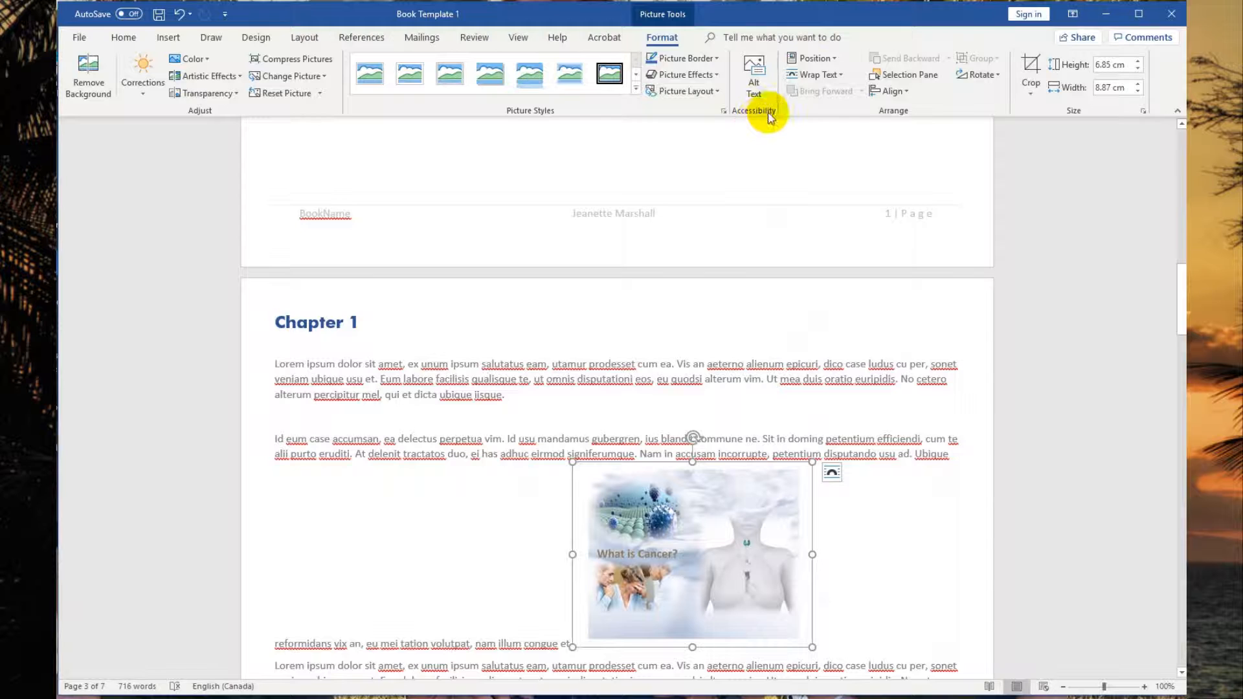
pyautogui.click(807, 76)
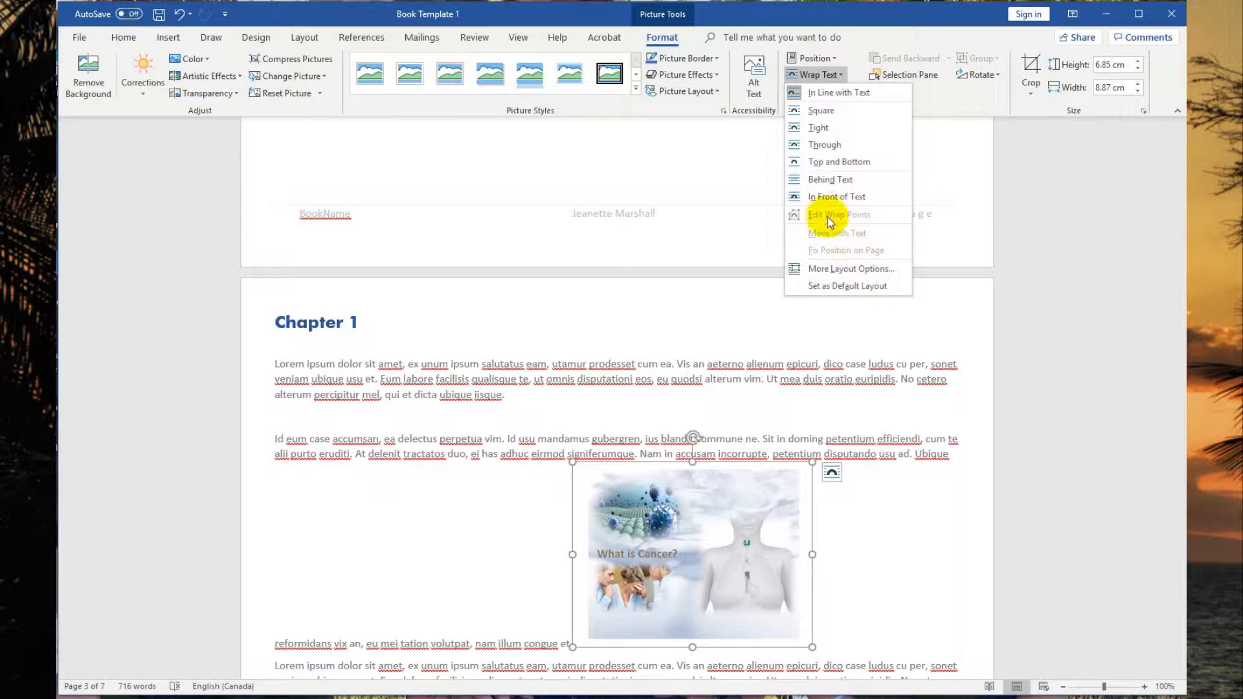
pyautogui.click(825, 146)
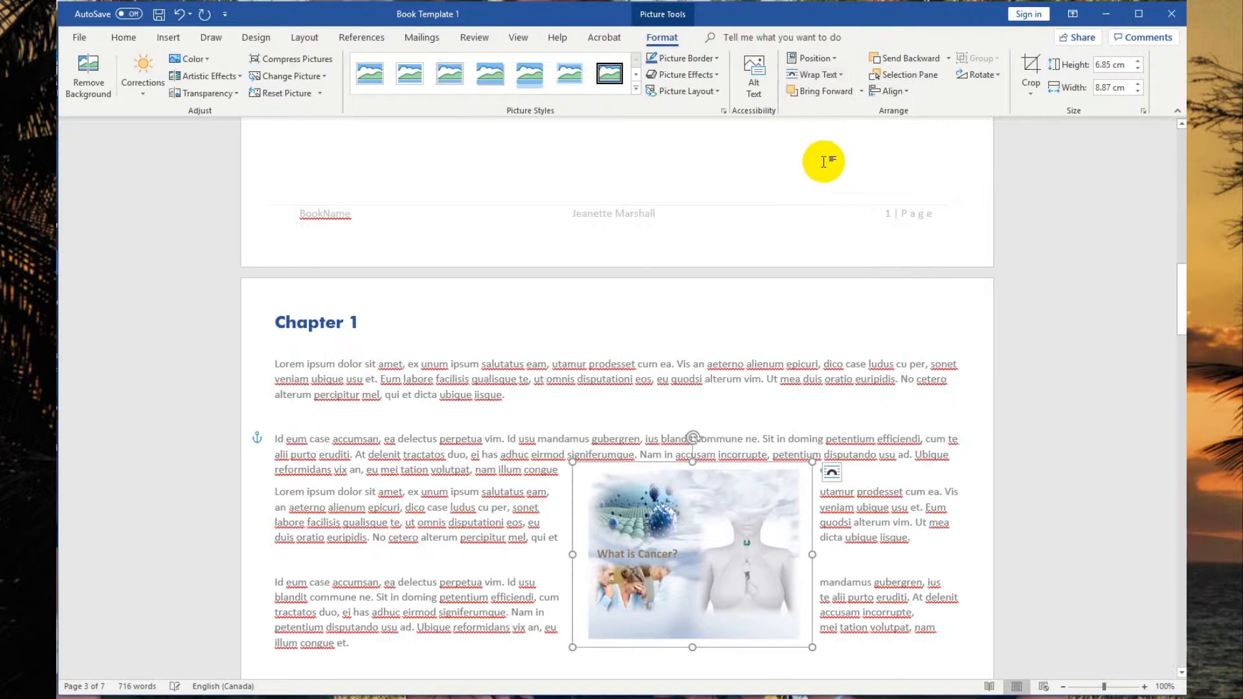
pyautogui.click(1102, 357)
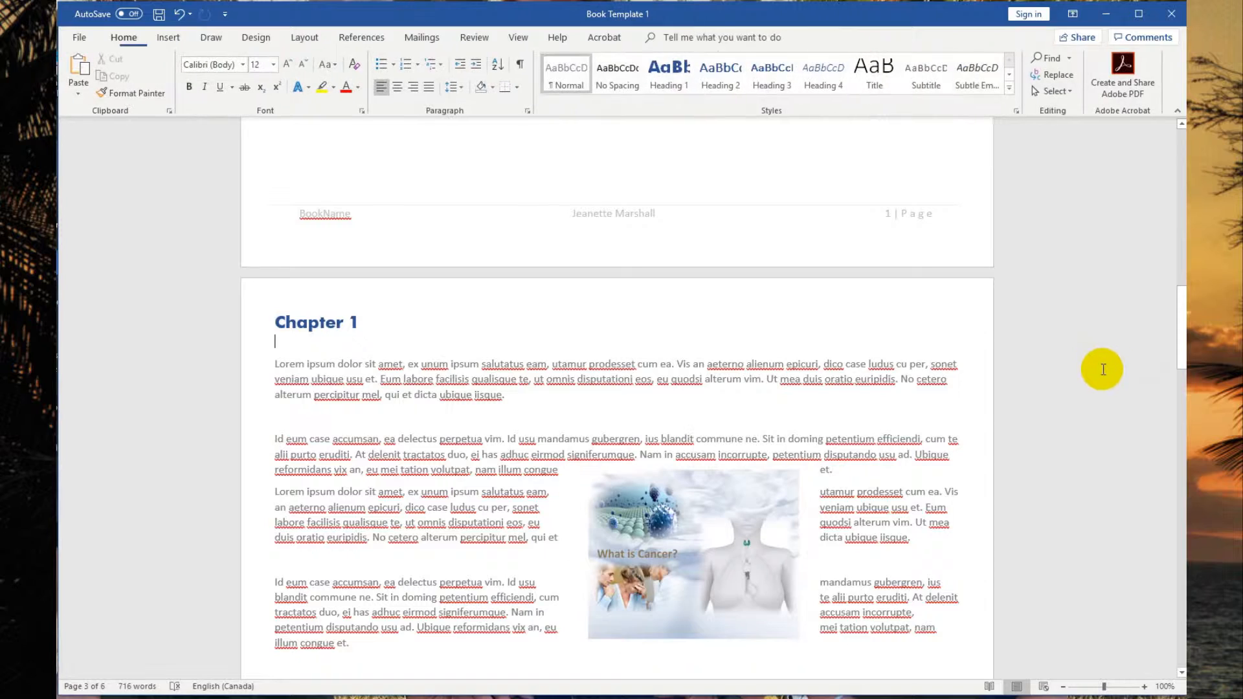
# Move the picture to the left margin beside the third and fourth paragraphs of Chapter 1.
pyautogui.scroll(-2, 1101, 343)
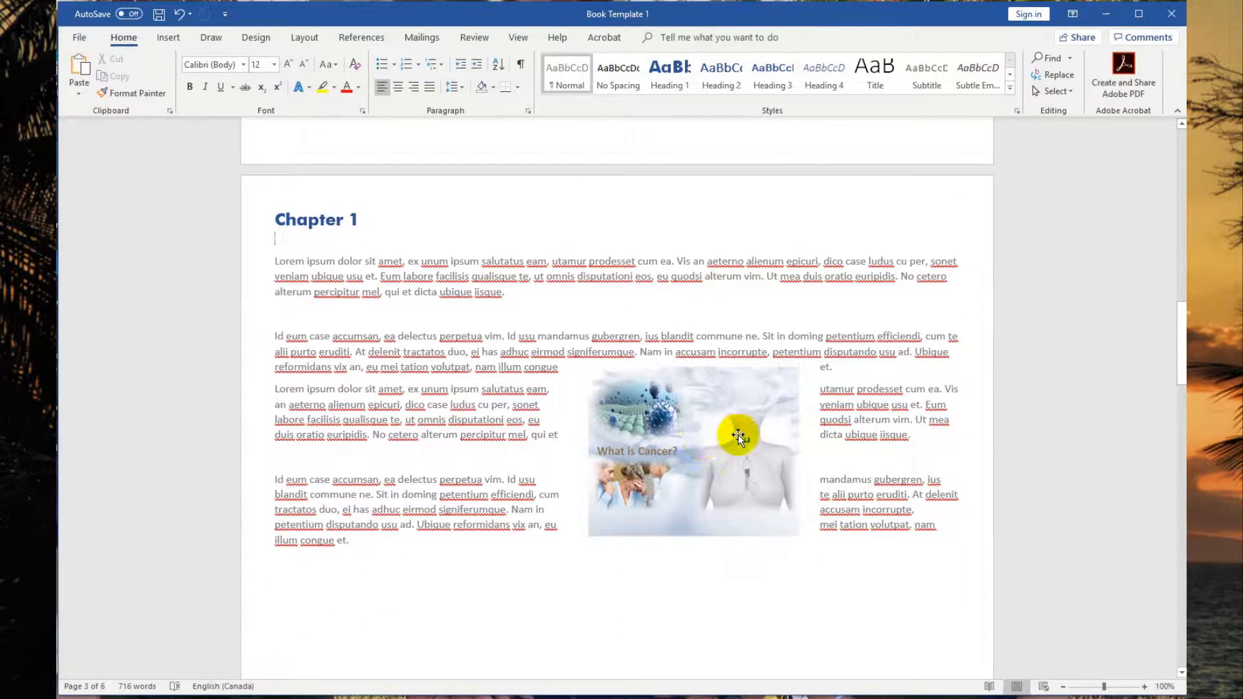
pyautogui.moveTo(719, 449); pyautogui.dragTo(415, 480)
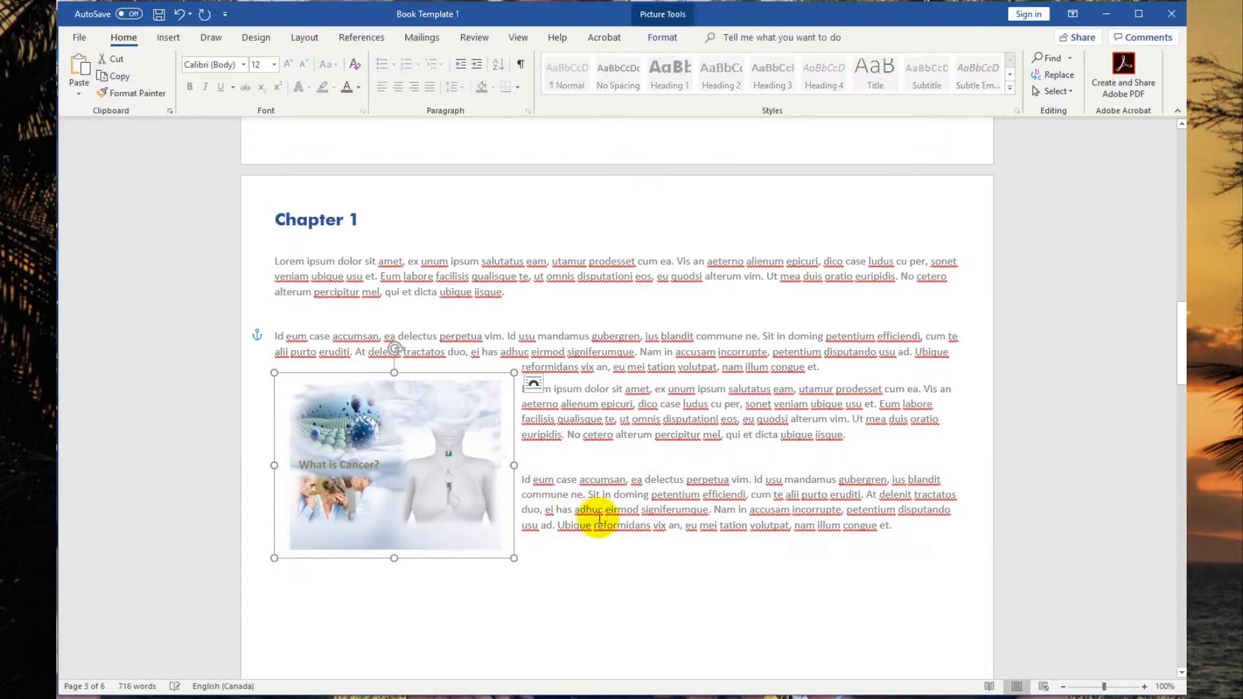
pyautogui.scroll(-5, 796, 607)
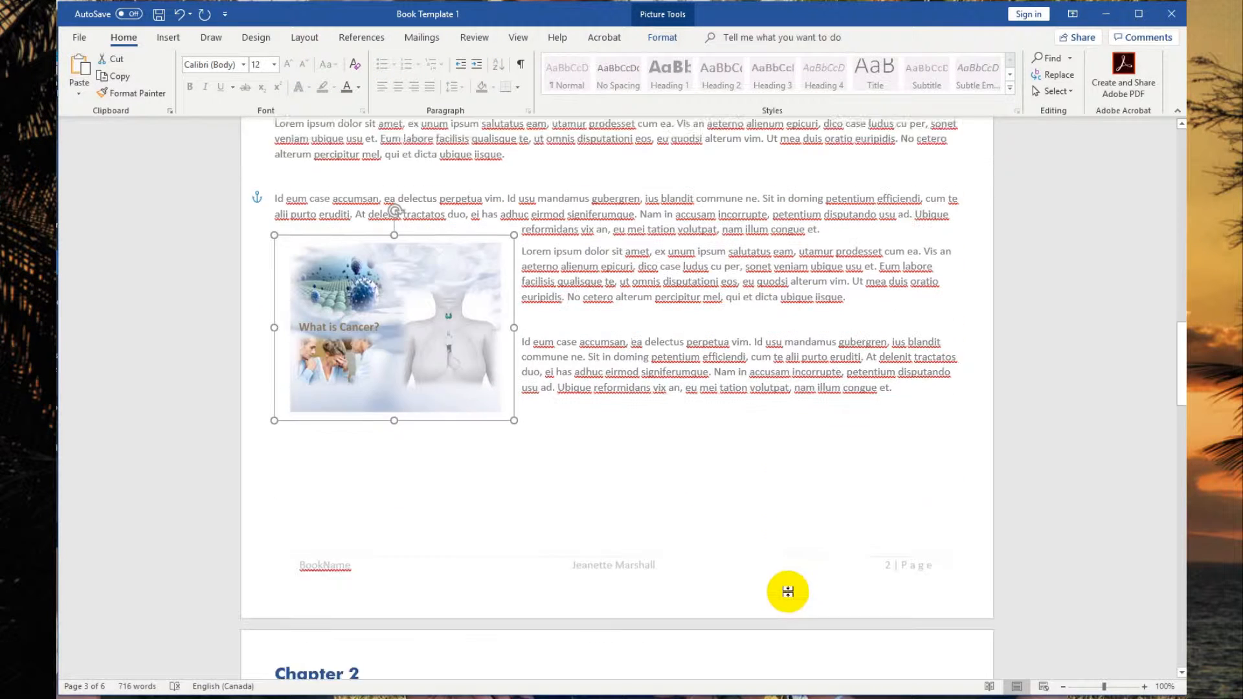
pyautogui.scroll(-6, 779, 590)
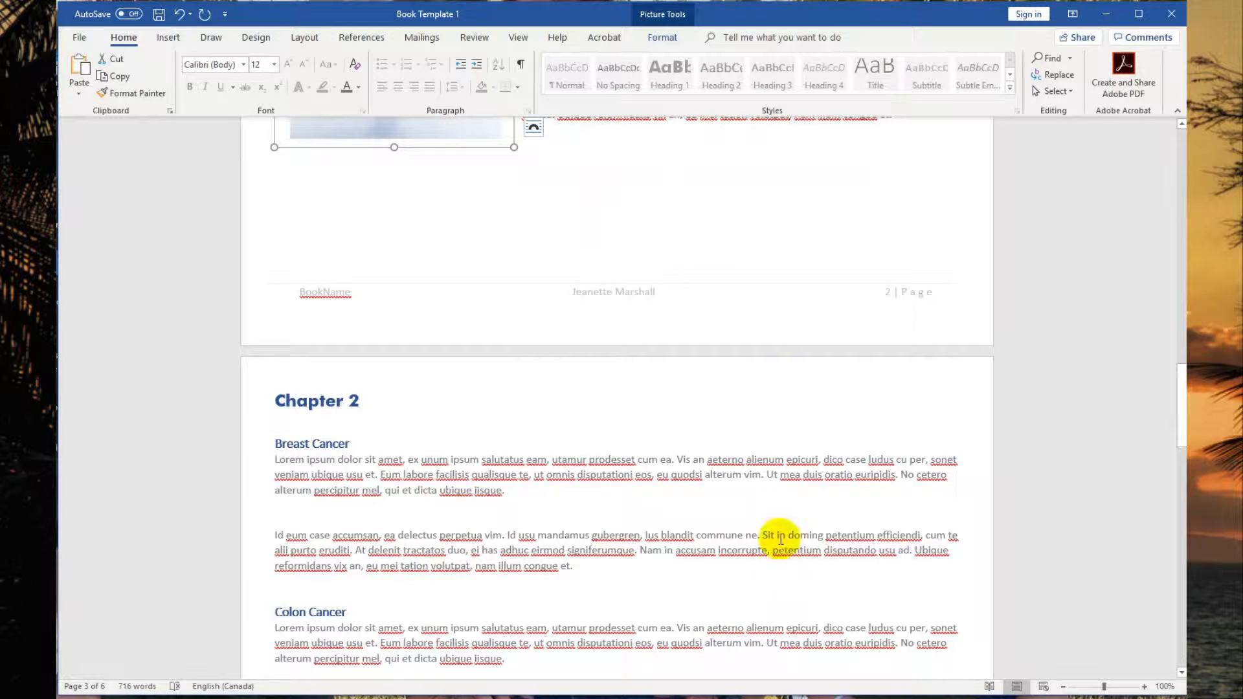
pyautogui.scroll(5, 756, 241)
pyautogui.scroll(6, 757, 238)
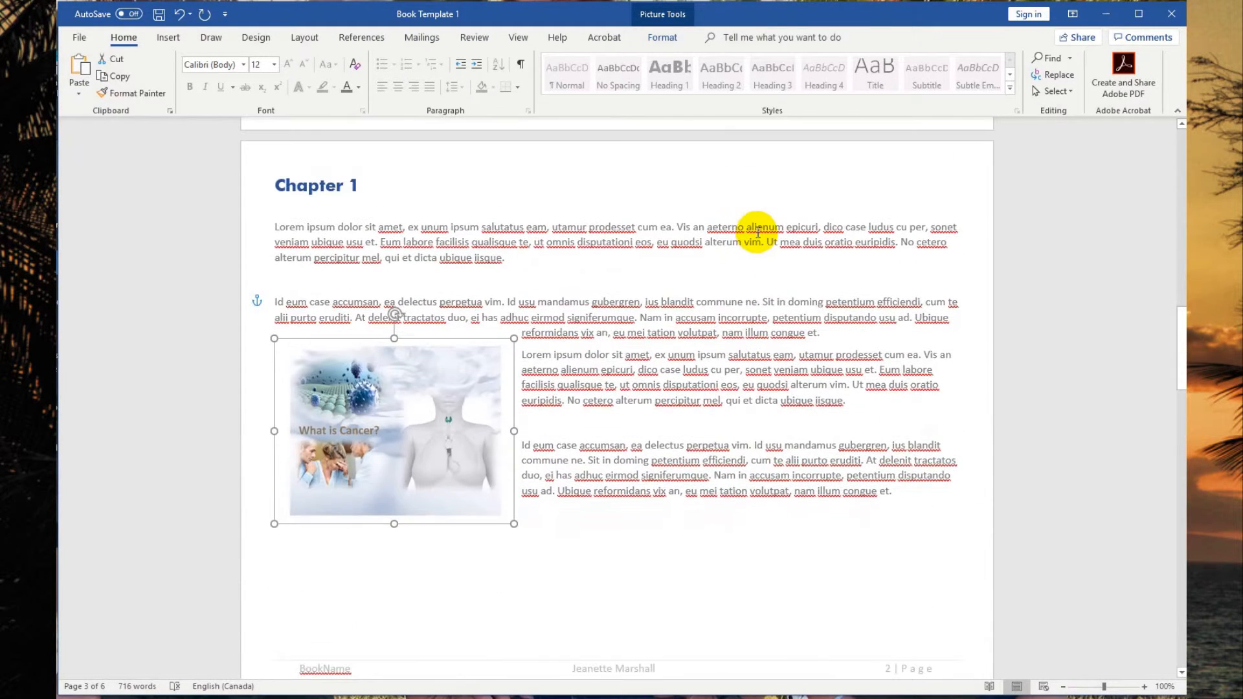
pyautogui.scroll(-14, 718, 362)
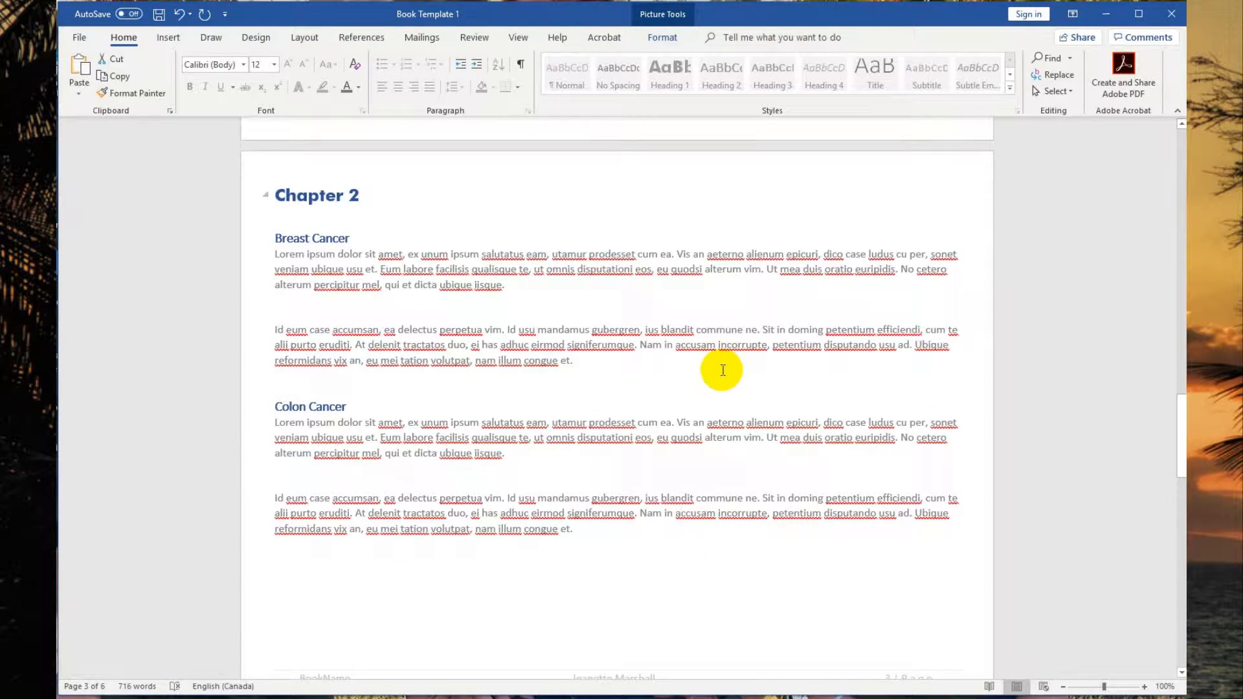
# Replace the Chapter 2 heading text with 'Types of Breast Cancer'.
pyautogui.click(363, 206)
pyautogui.press('BackSpace')
pyautogui.press('BackSpace')
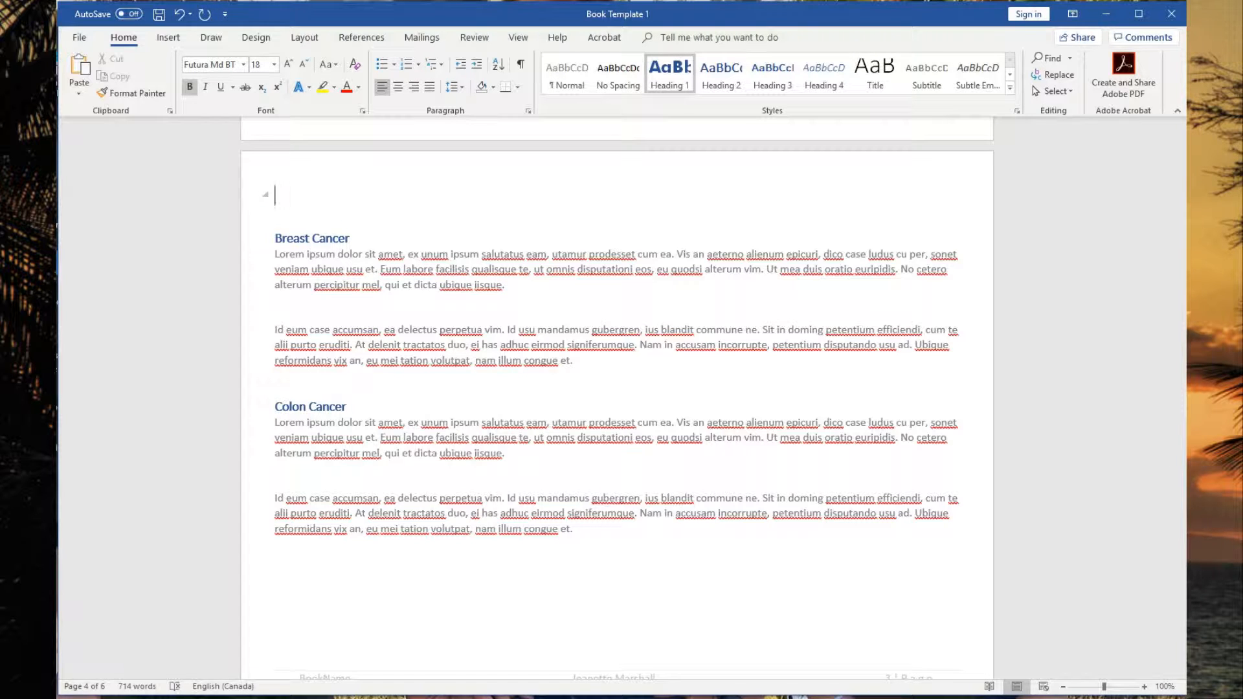
pyautogui.write('Types of Bre')
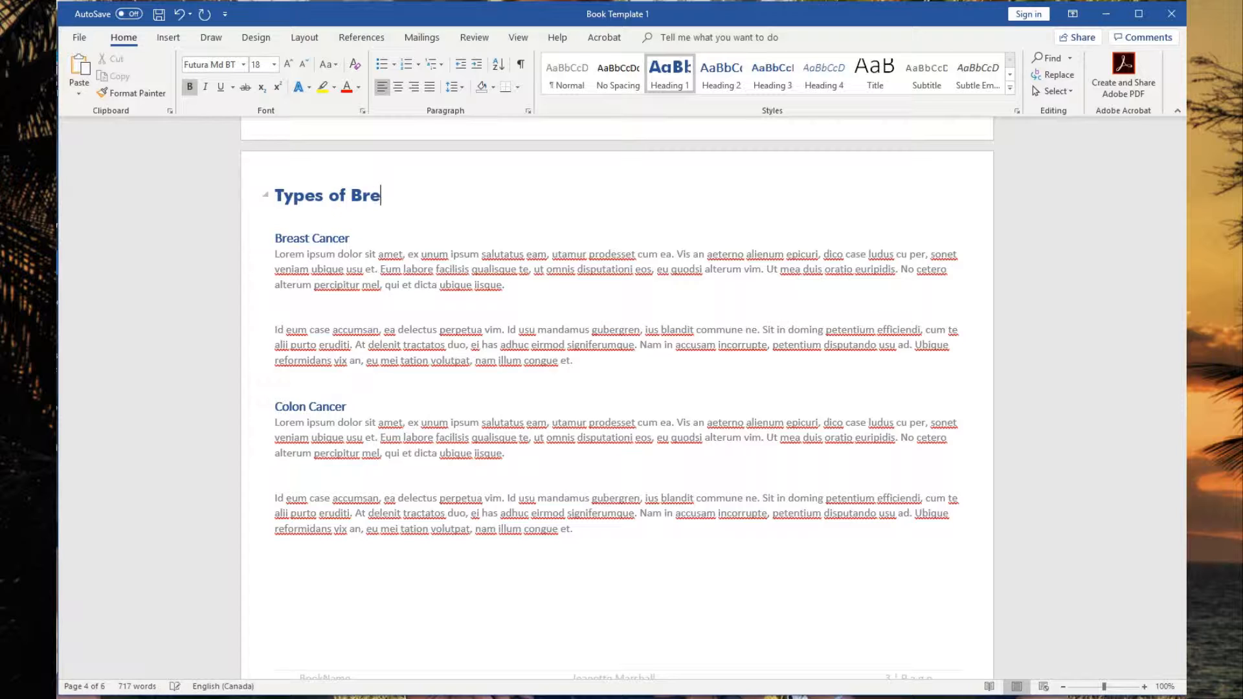
pyautogui.write('ast Cancer')
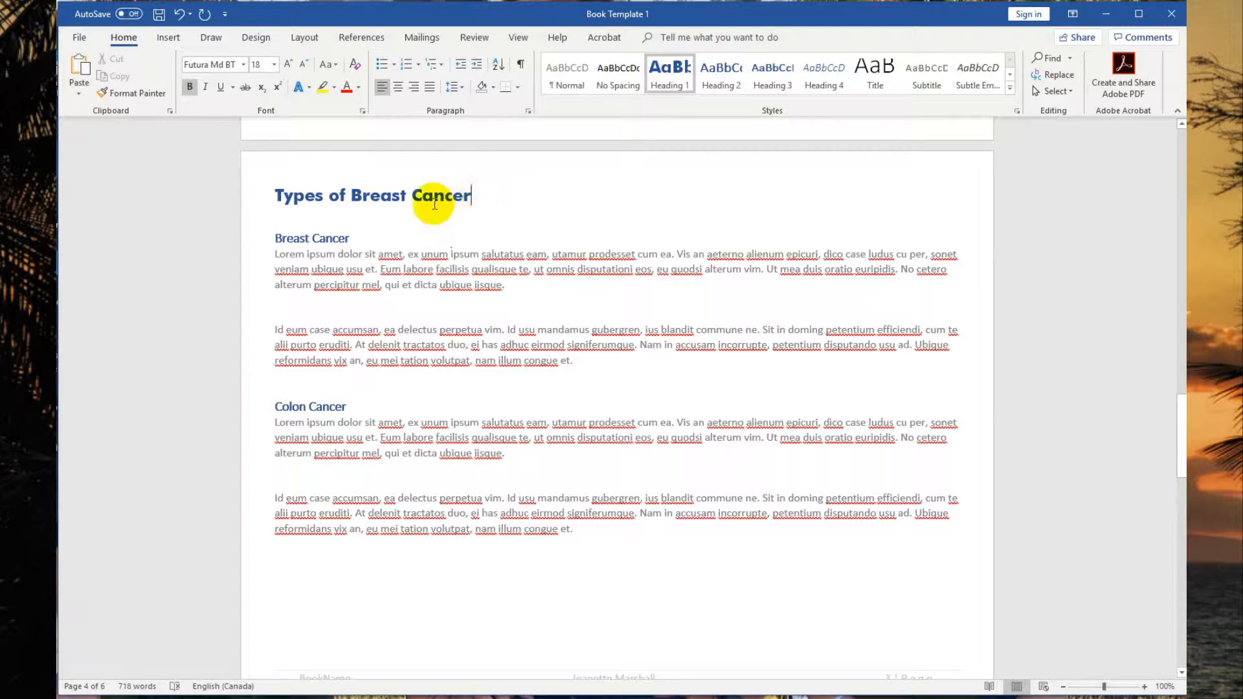
# Open the Heading 1 style's Modify Style dialog and close it without changes.
pyautogui.rightClick(673, 79)
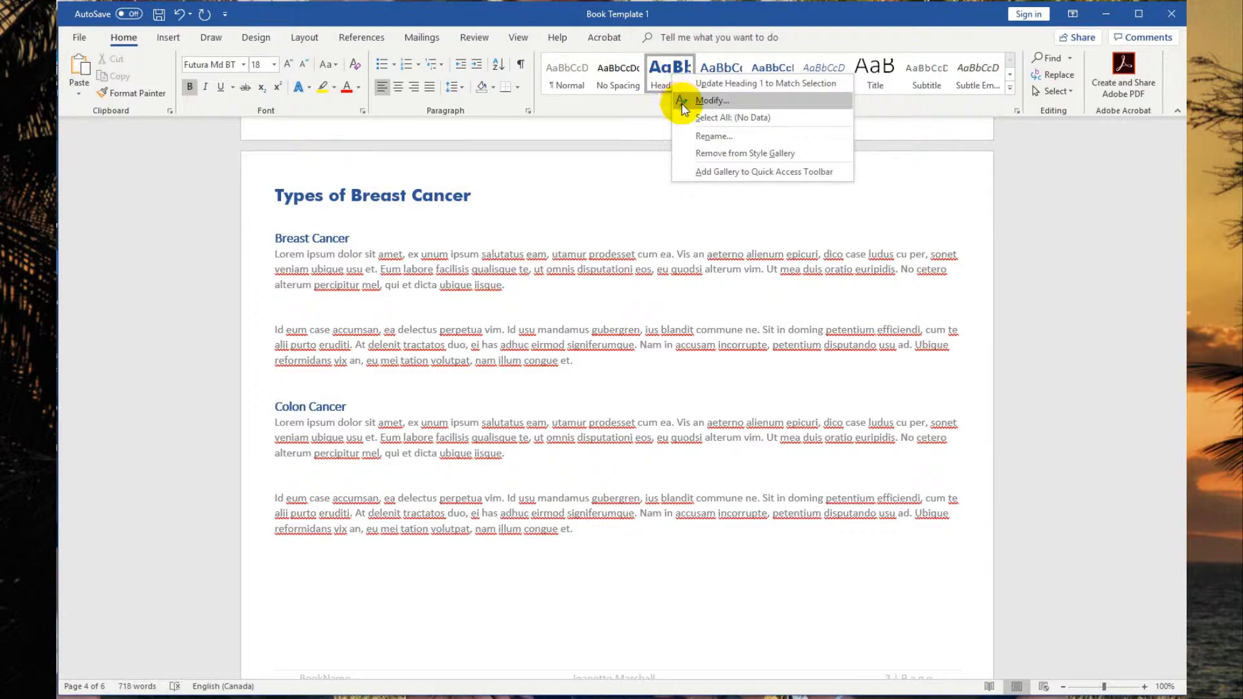
pyautogui.click(682, 103)
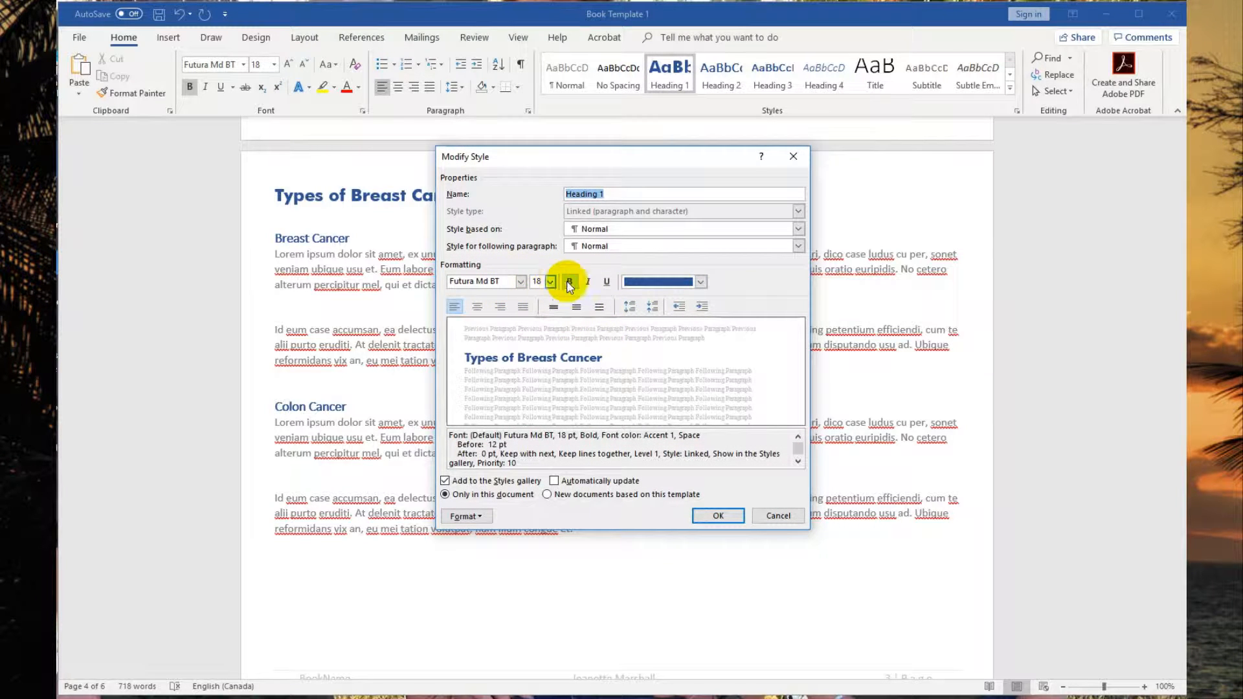
pyautogui.click(704, 521)
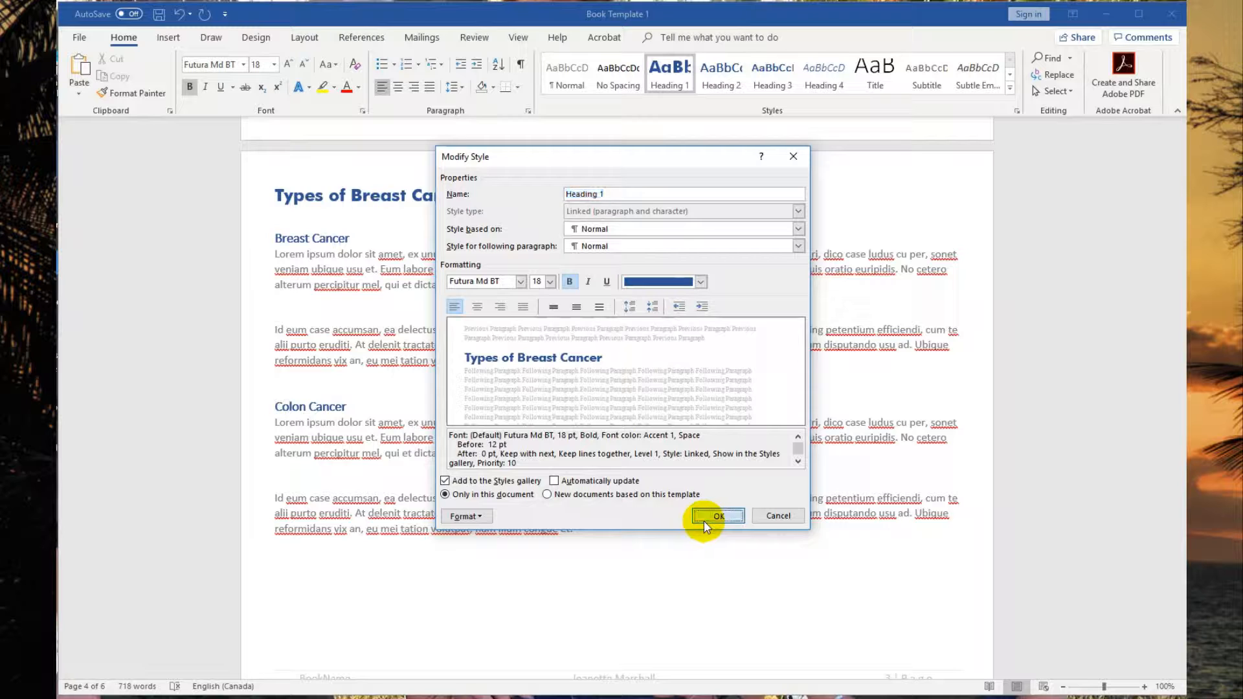
pyautogui.click(704, 517)
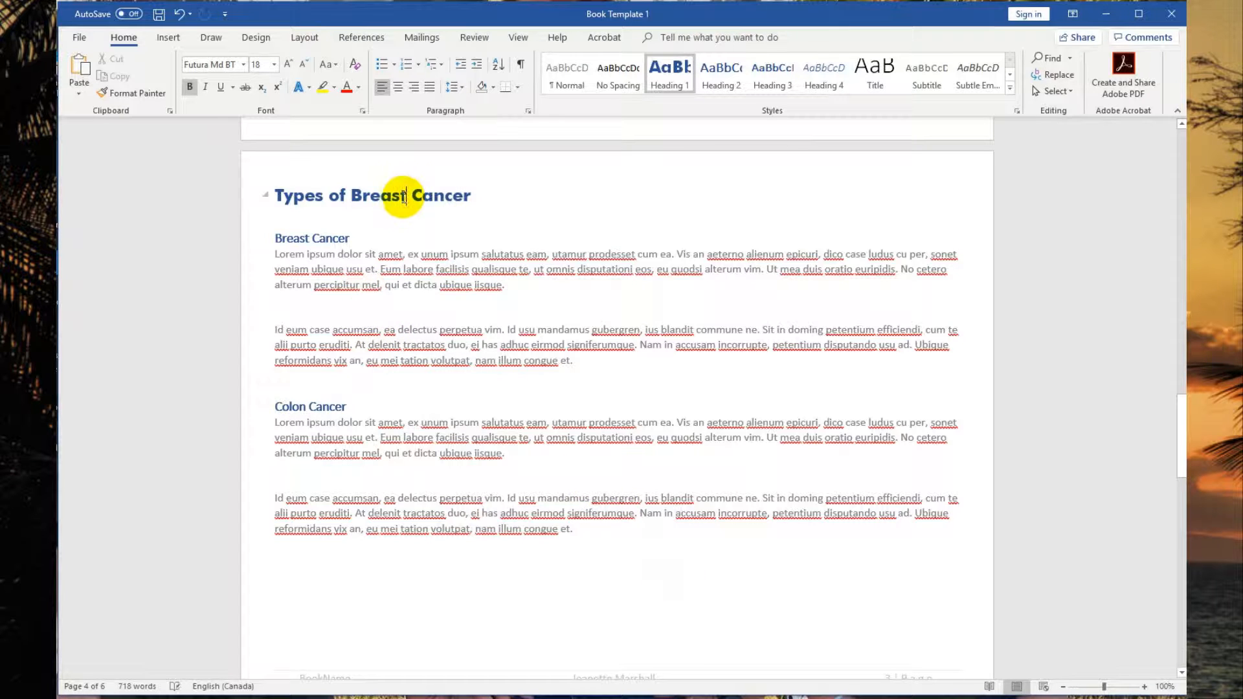
# Shorten the heading to 'Types of Cancer' by removing the word Breast.
pyautogui.press('BackSpace')
pyautogui.press('BackSpace')
pyautogui.press('BackSpace')
pyautogui.press('BackSpace')
pyautogui.press('BackSpace')
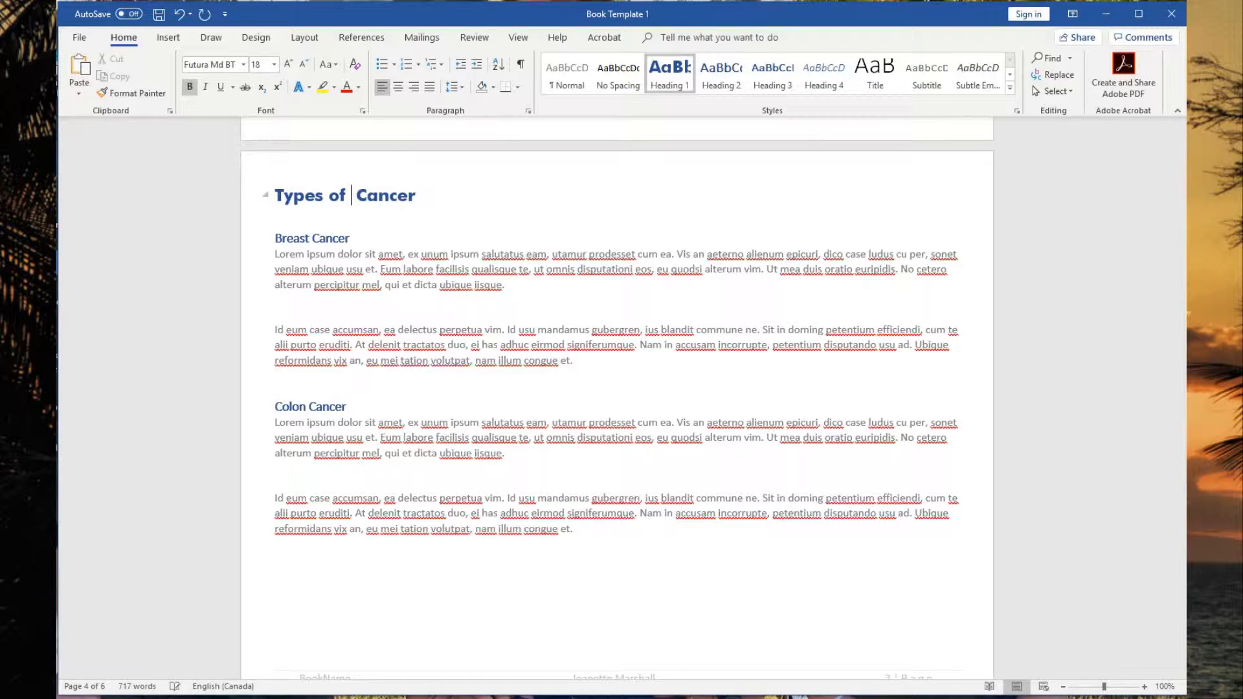
# Inspect the heading styles applied to the subheadings in the Types of Cancer and Lymphoma sections.
pyautogui.tripleClick(293, 246)
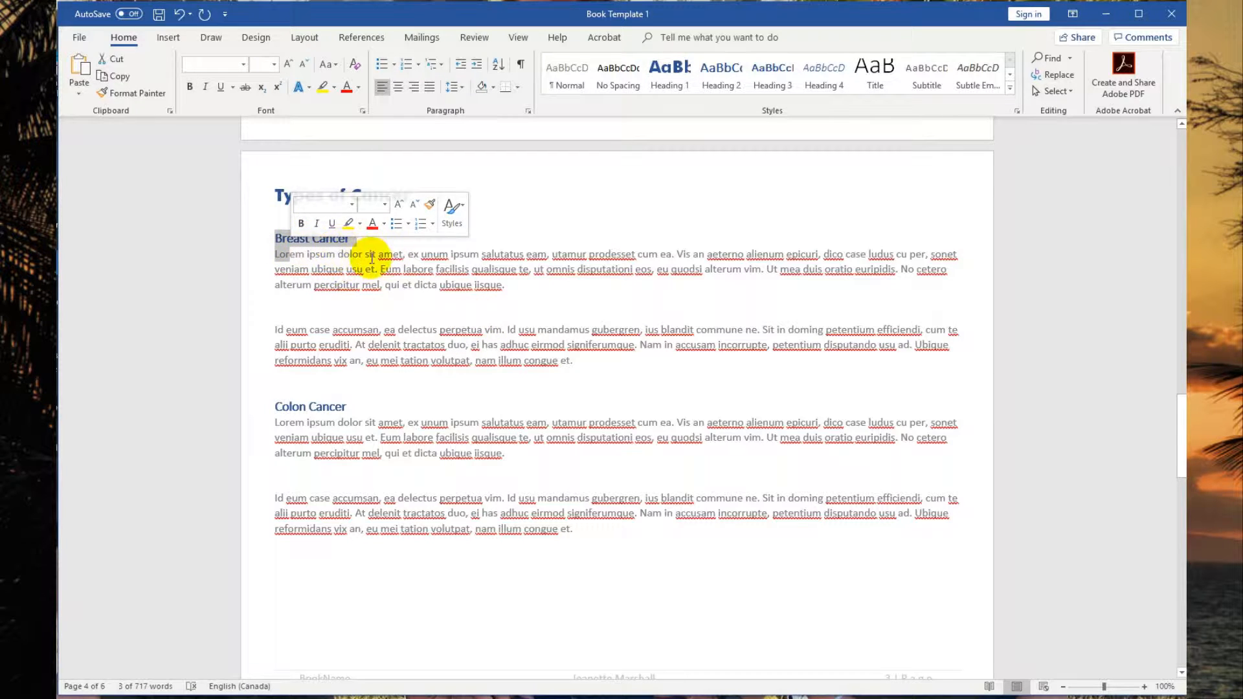
pyautogui.click(279, 237)
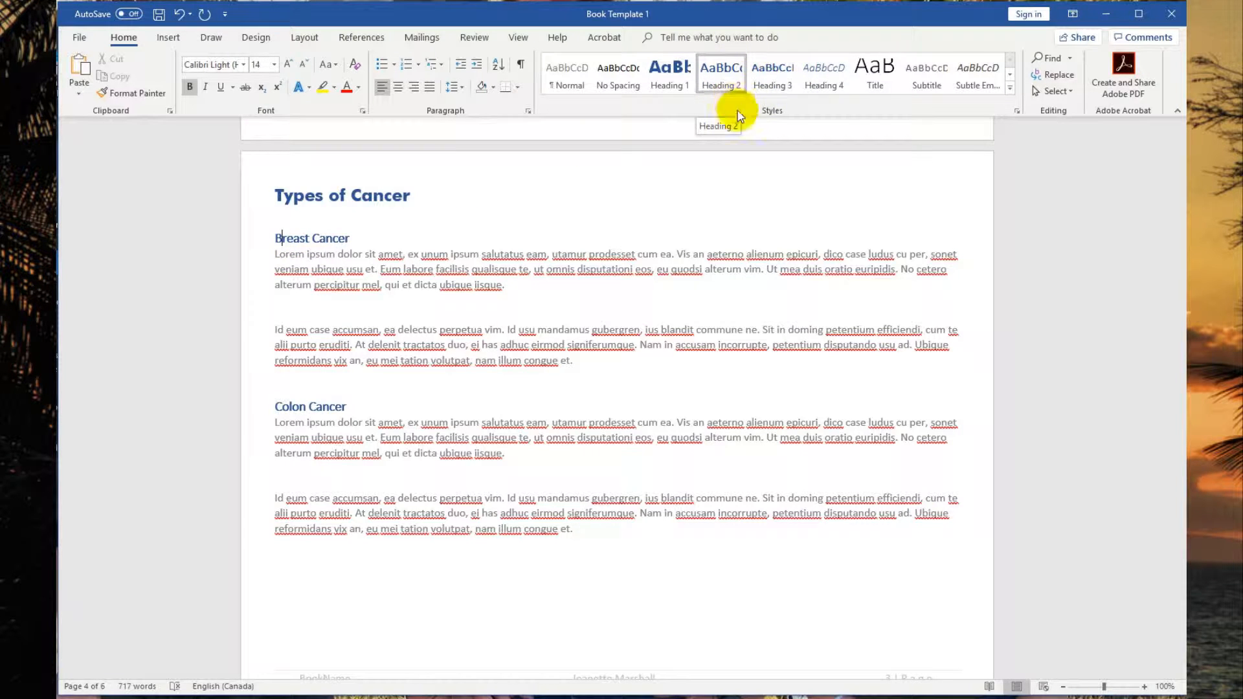
pyautogui.click(323, 398)
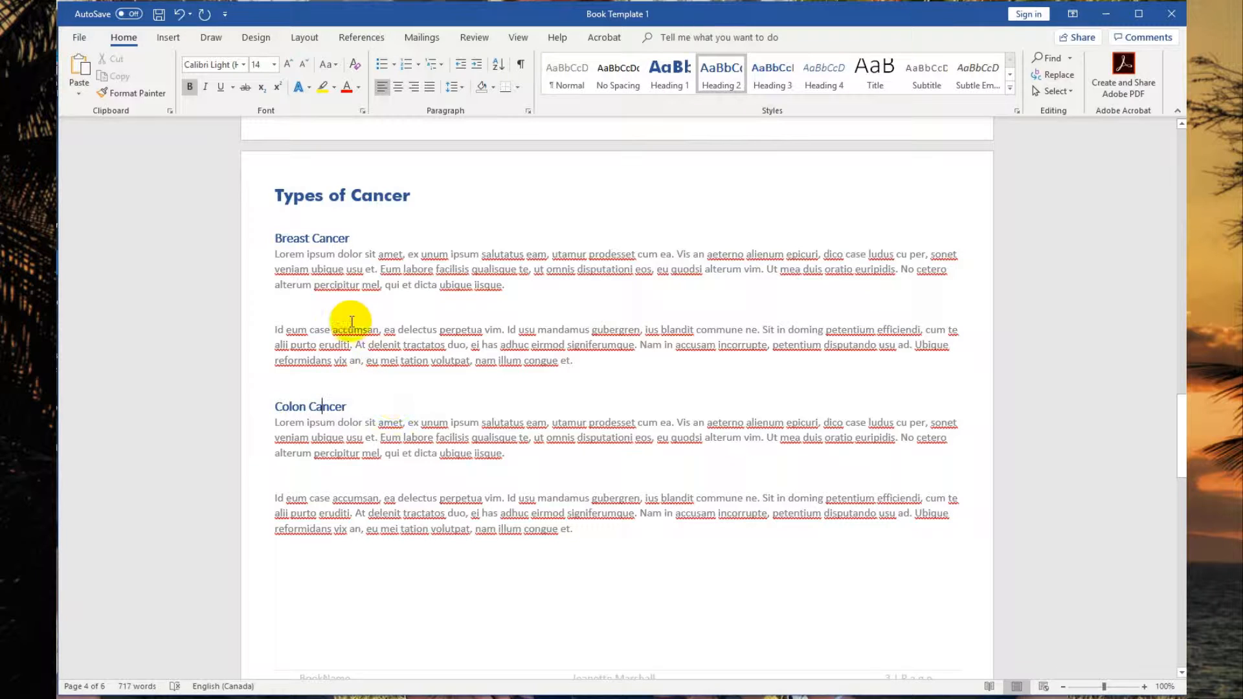
pyautogui.doubleClick(377, 270)
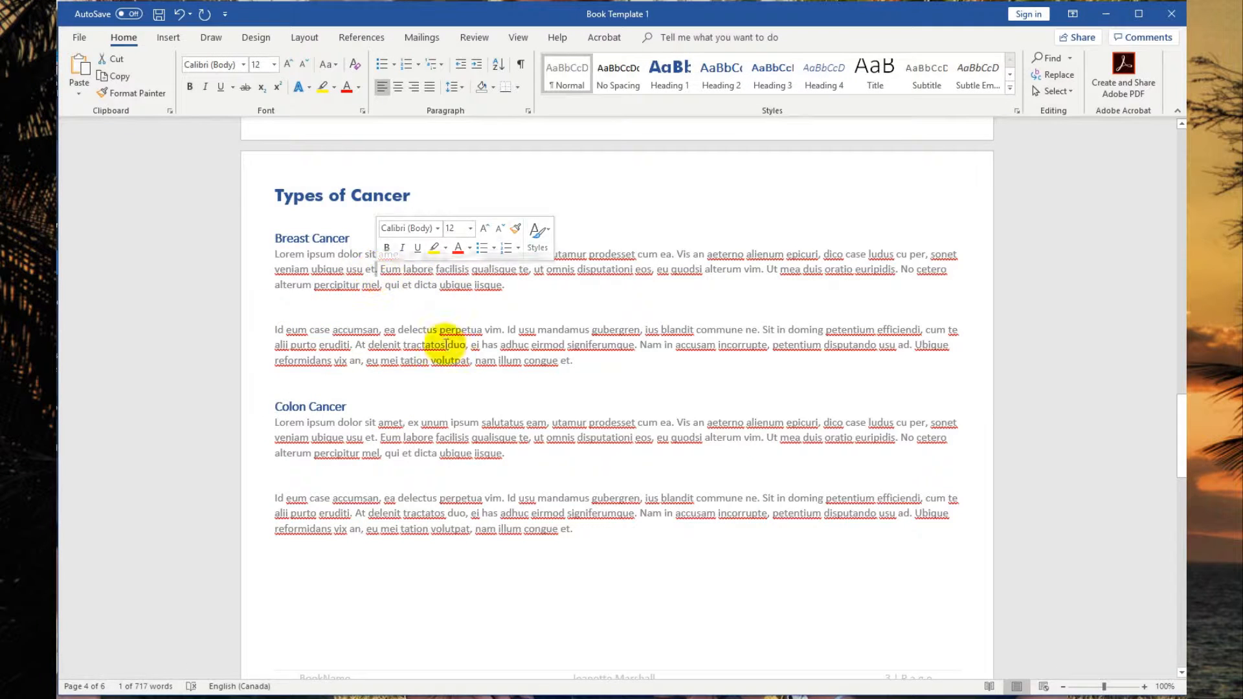
pyautogui.scroll(-2, 458, 388)
pyautogui.scroll(-8, 457, 387)
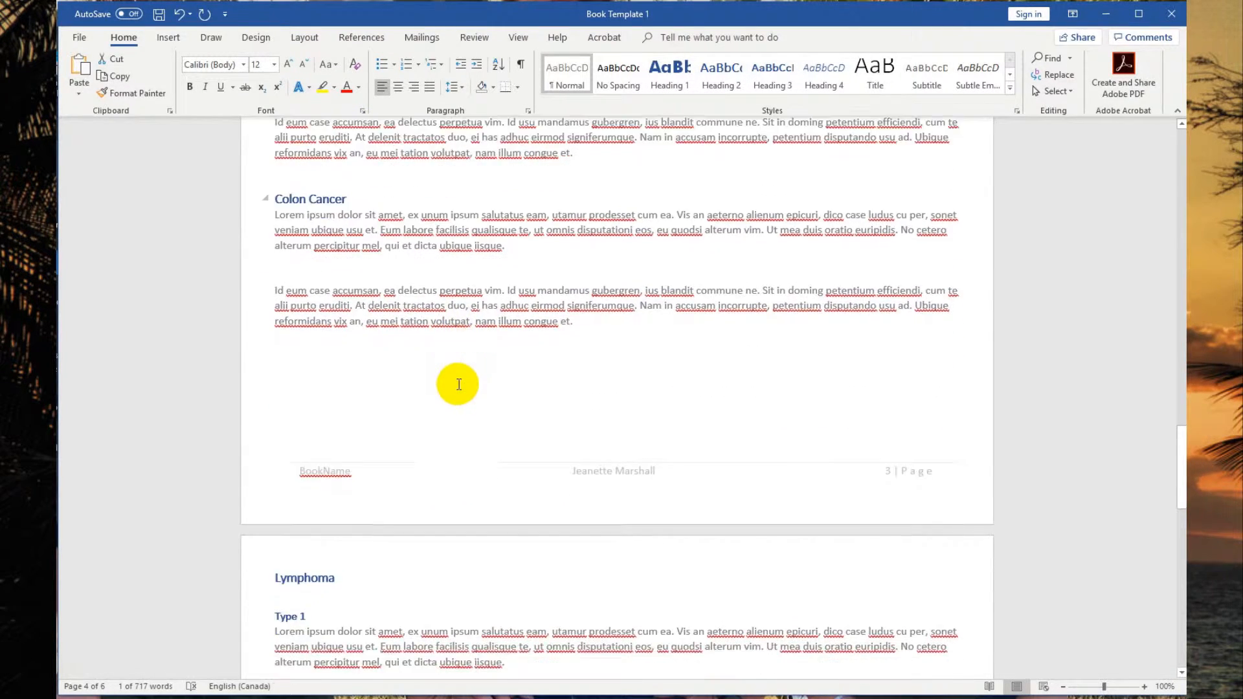
pyautogui.scroll(-4, 460, 392)
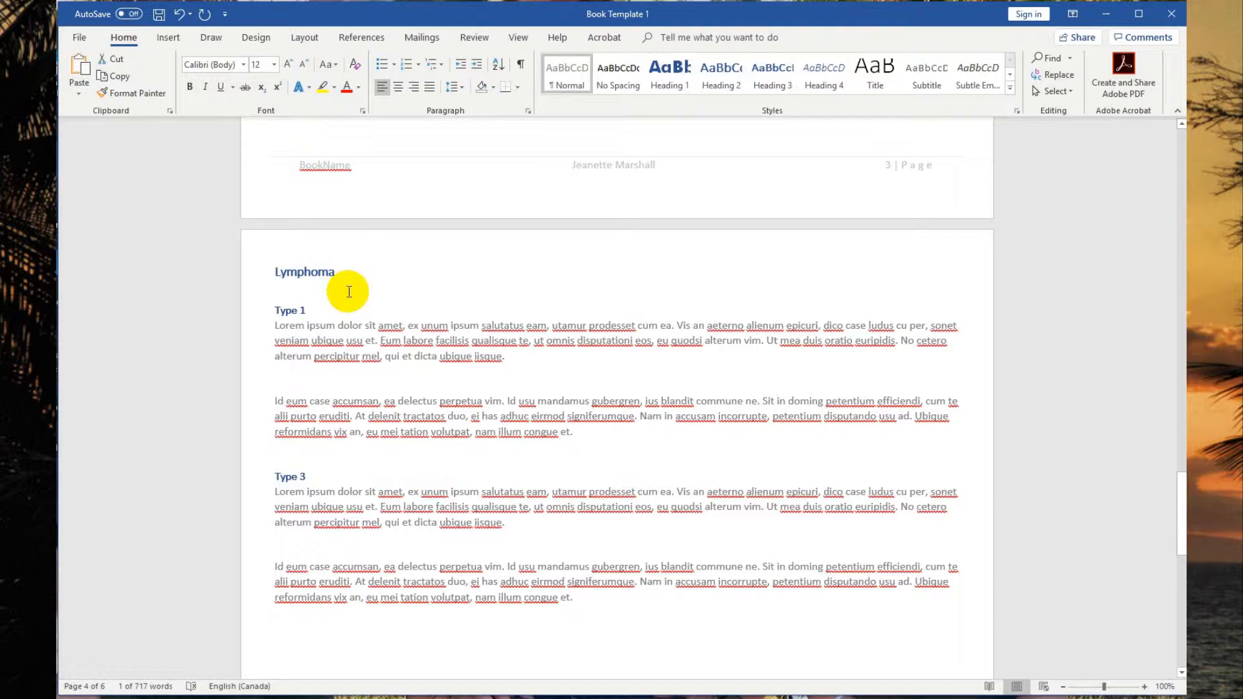
pyautogui.click(312, 272)
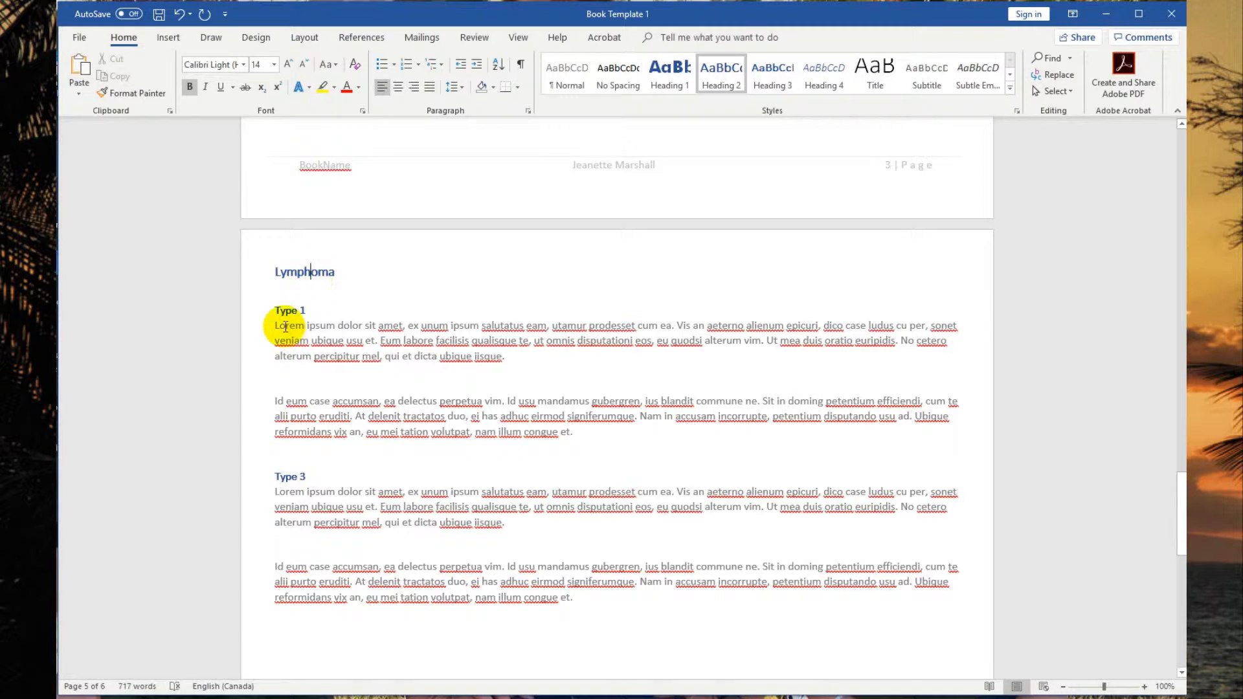
pyautogui.moveTo(286, 311); pyautogui.dragTo(300, 309)
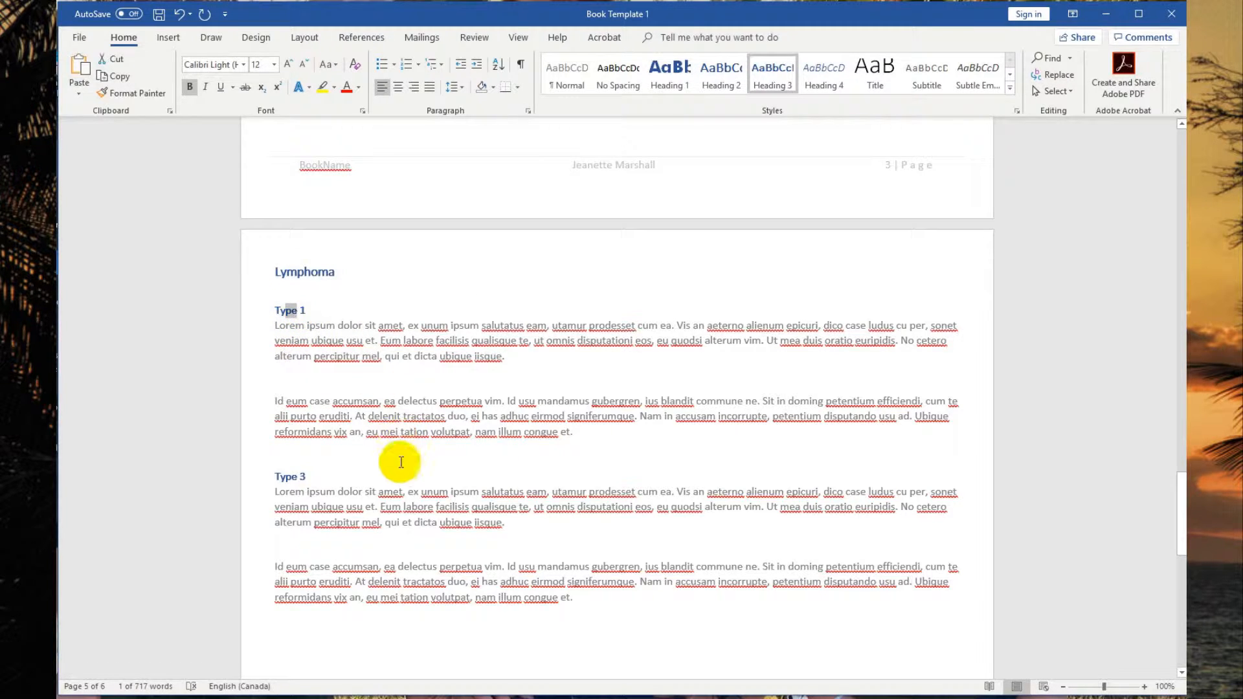
pyautogui.click(403, 463)
# Update the table of contents so it reflects the renamed chapter heading.
pyautogui.scroll(-3, 403, 457)
pyautogui.scroll(-3, 405, 442)
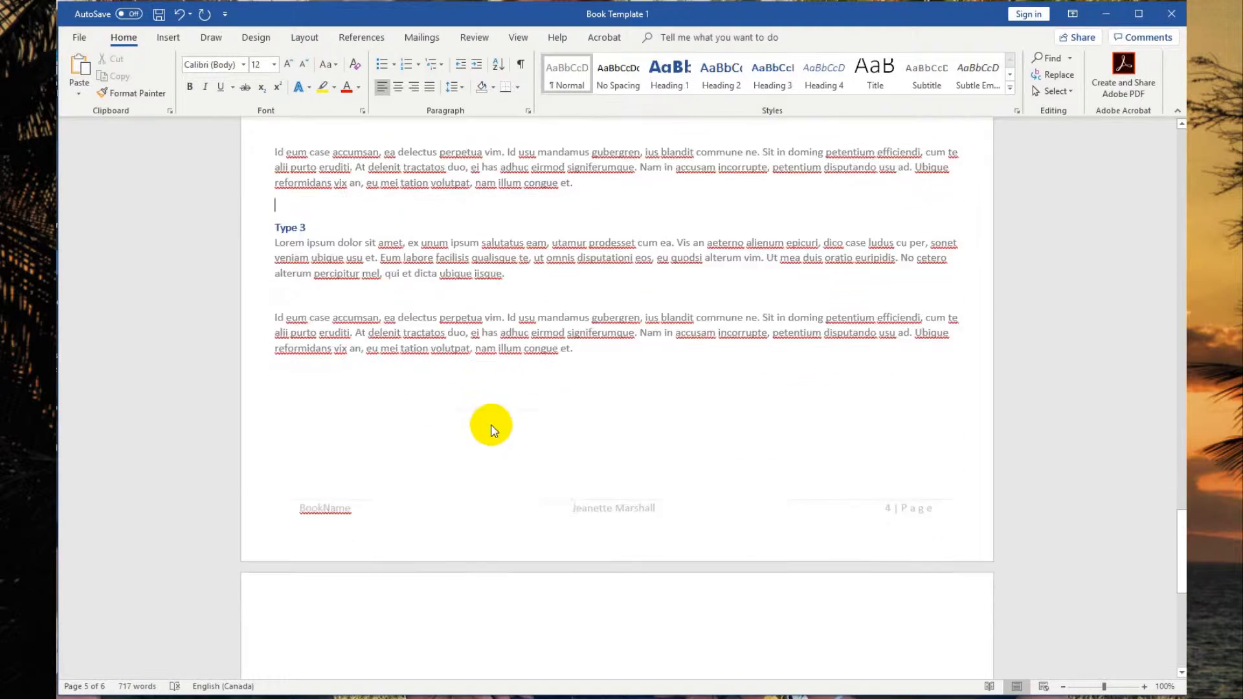
pyautogui.scroll(8, 929, 393)
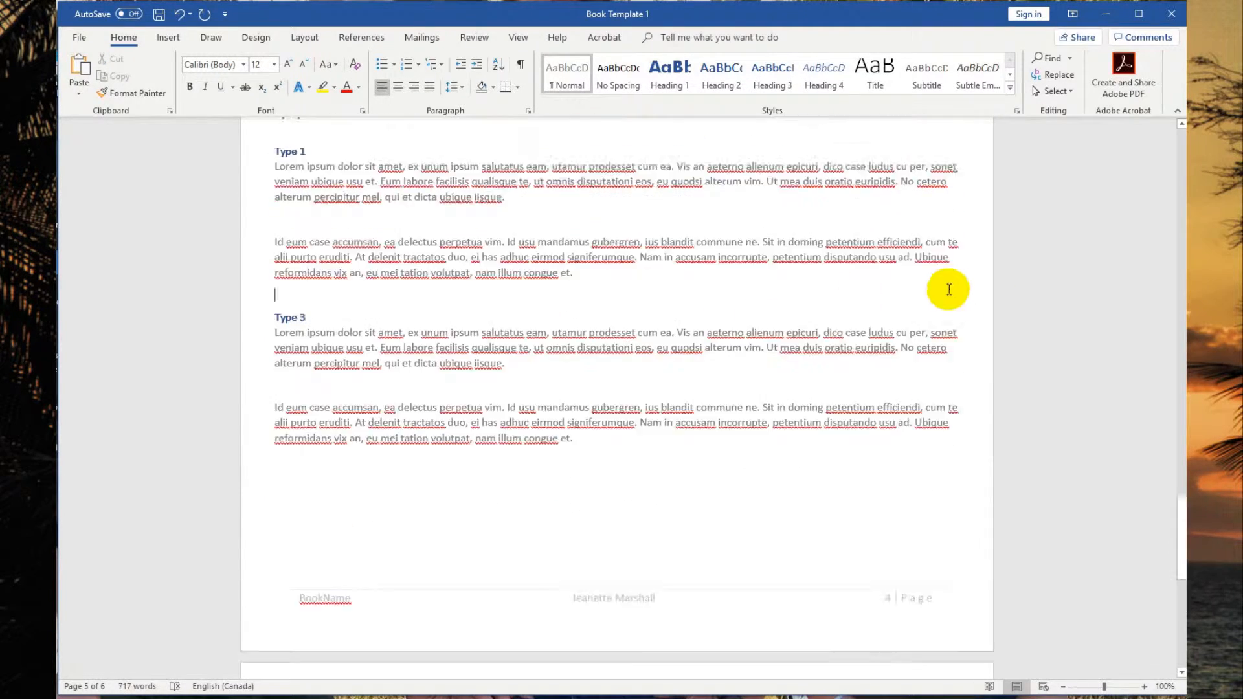
pyautogui.scroll(9, 923, 312)
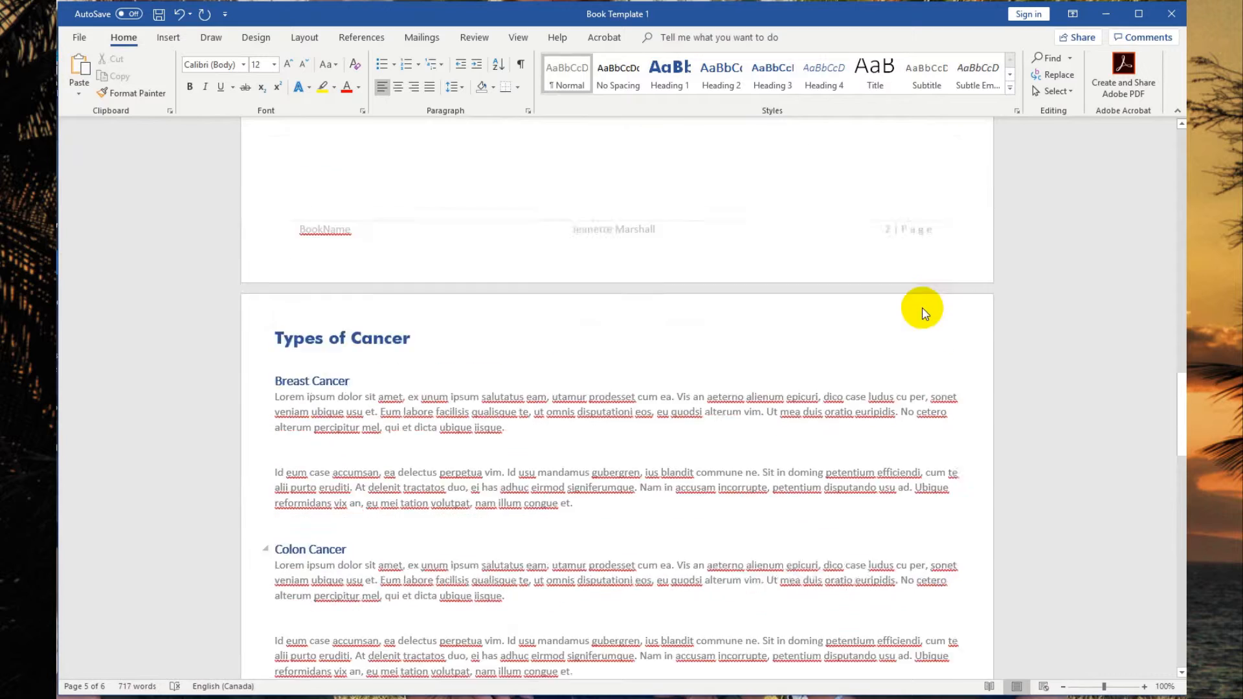
pyautogui.scroll(12, 936, 281)
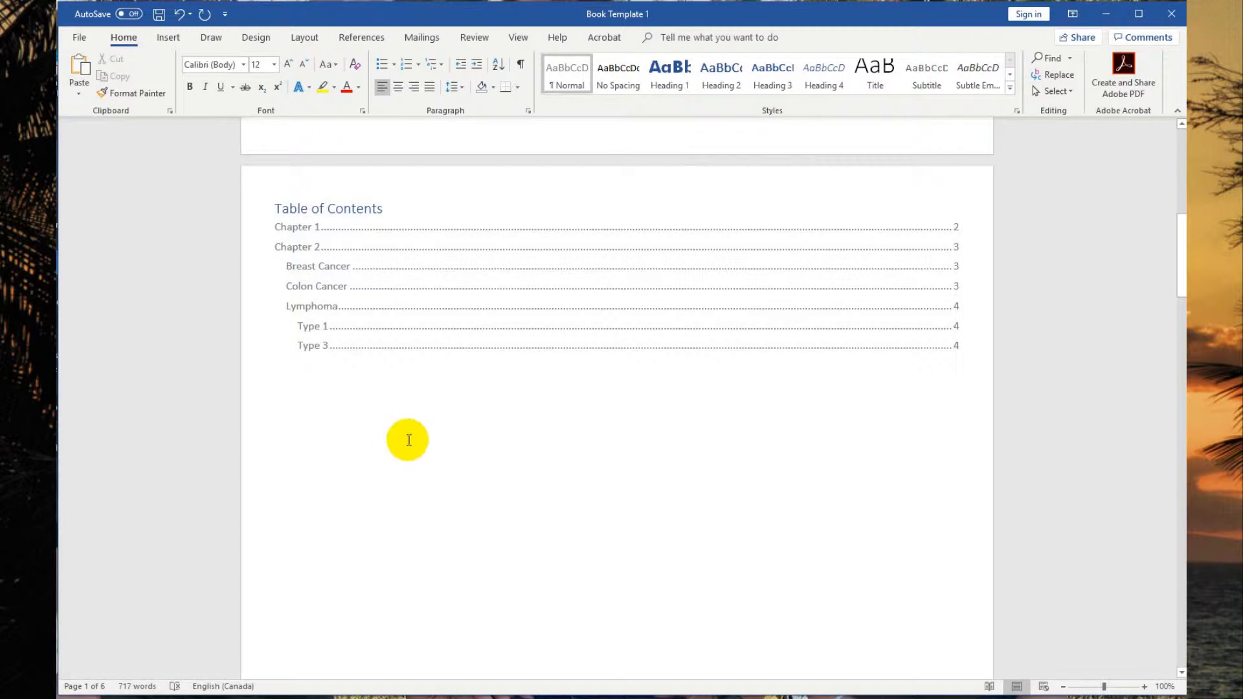
pyautogui.scroll(-8, 496, 480)
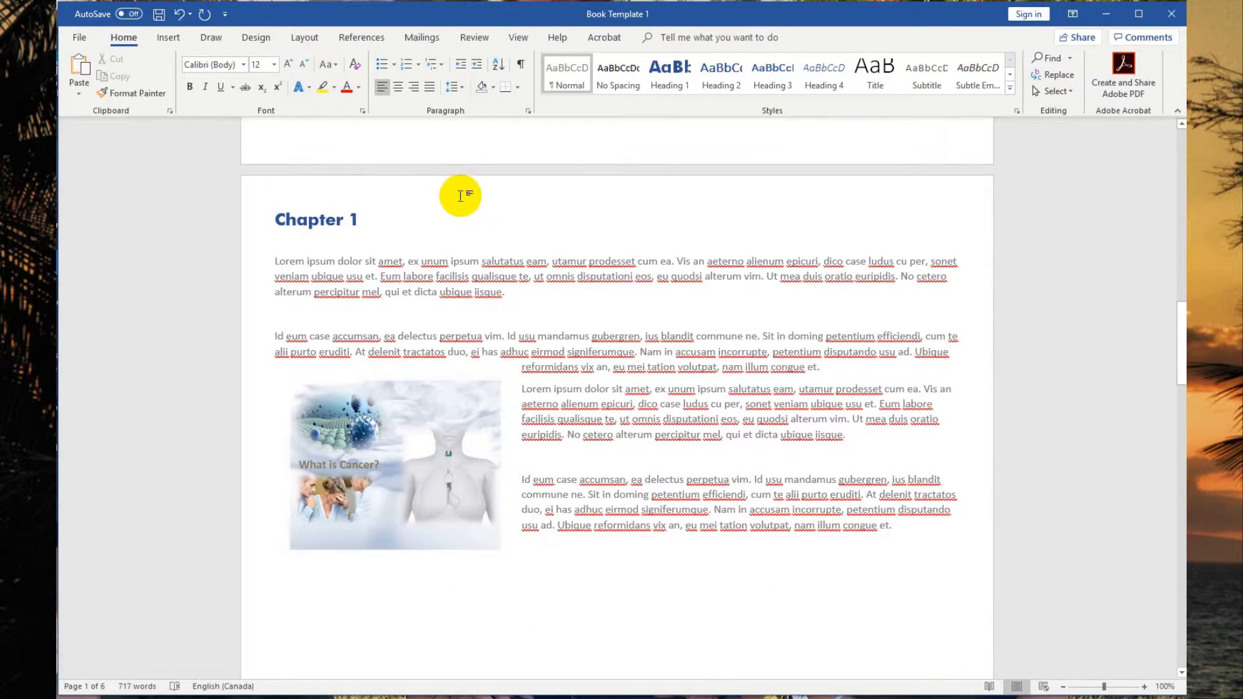
pyautogui.scroll(5, 462, 196)
pyautogui.scroll(10, 462, 195)
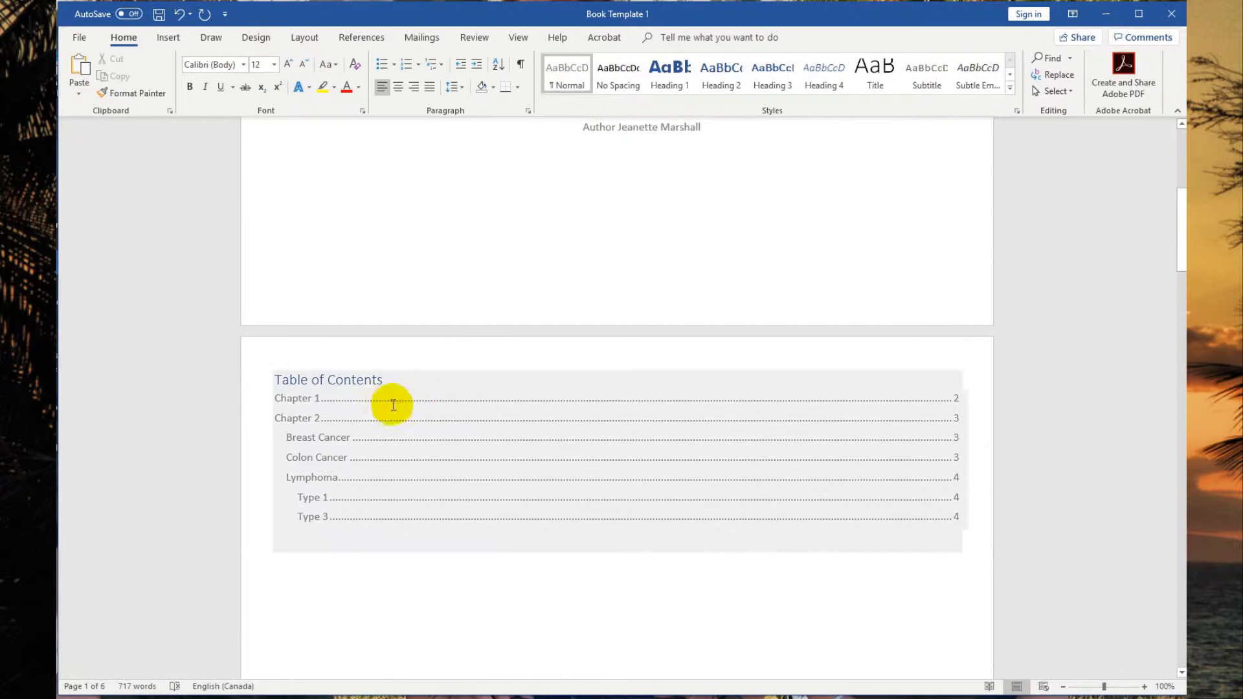
pyautogui.keyDown('ctrl'); pyautogui.click(512, 406); pyautogui.keyUp('ctrl')
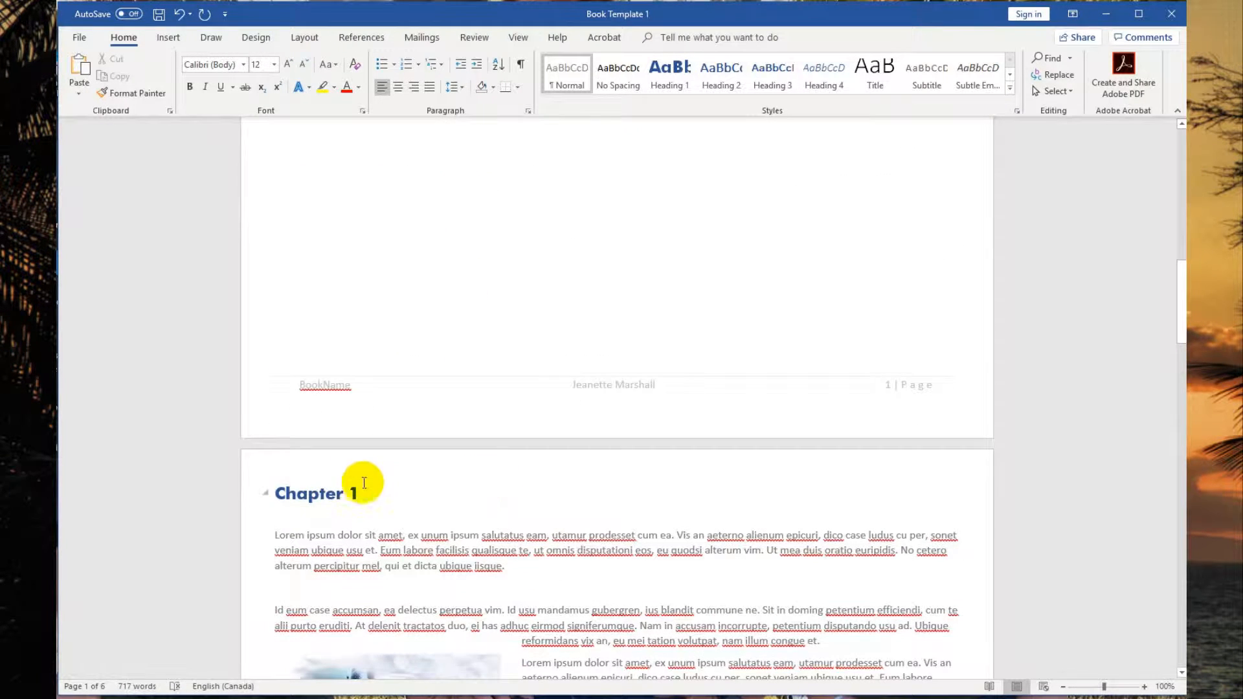
pyautogui.click(353, 490)
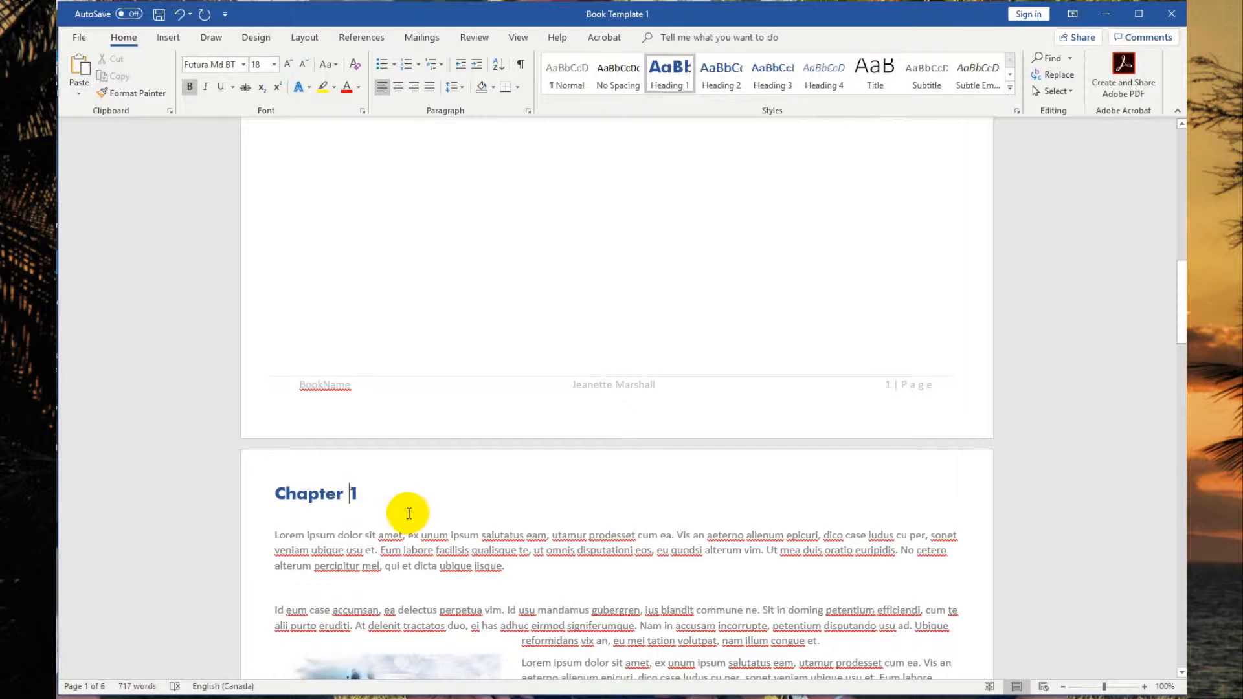
pyautogui.scroll(-10, 408, 511)
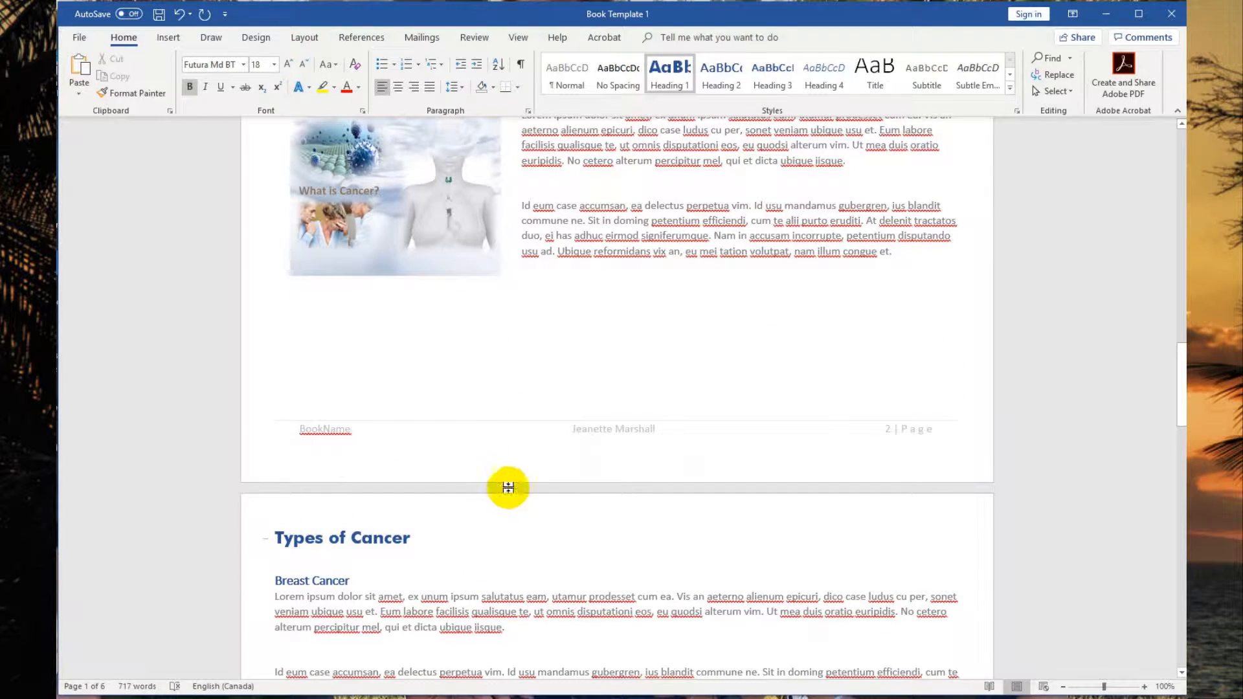
pyautogui.scroll(10, 494, 414)
pyautogui.scroll(10, 493, 376)
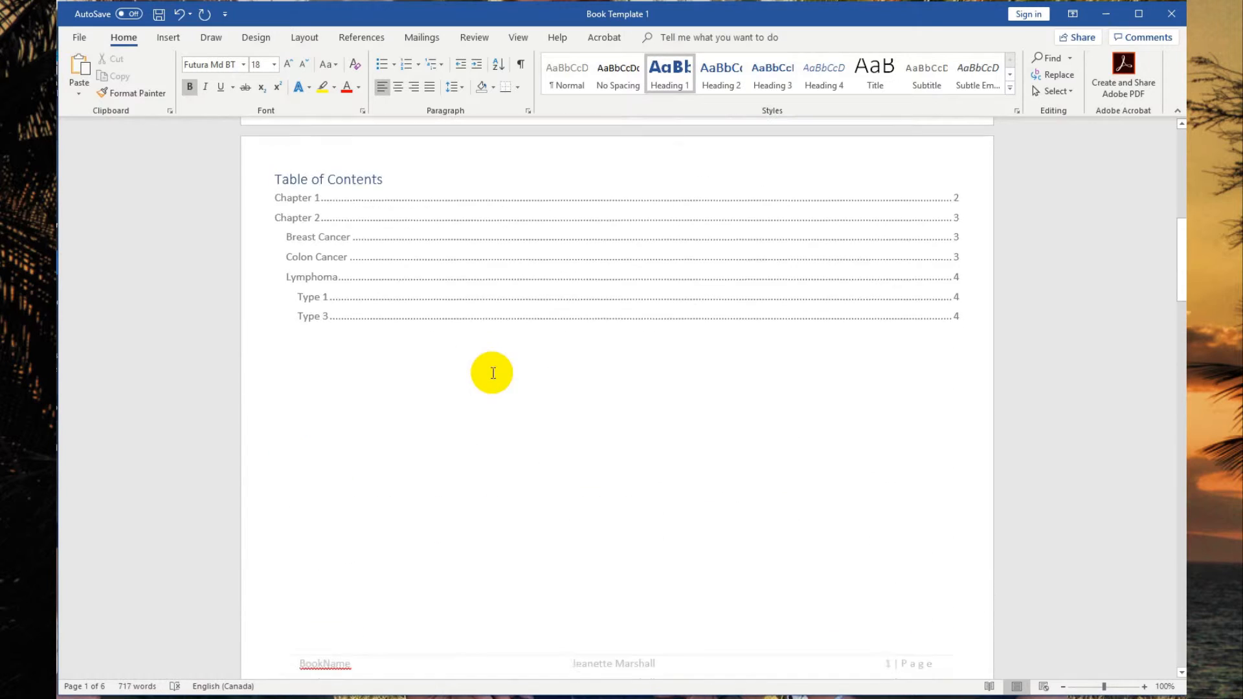
pyautogui.click(344, 208)
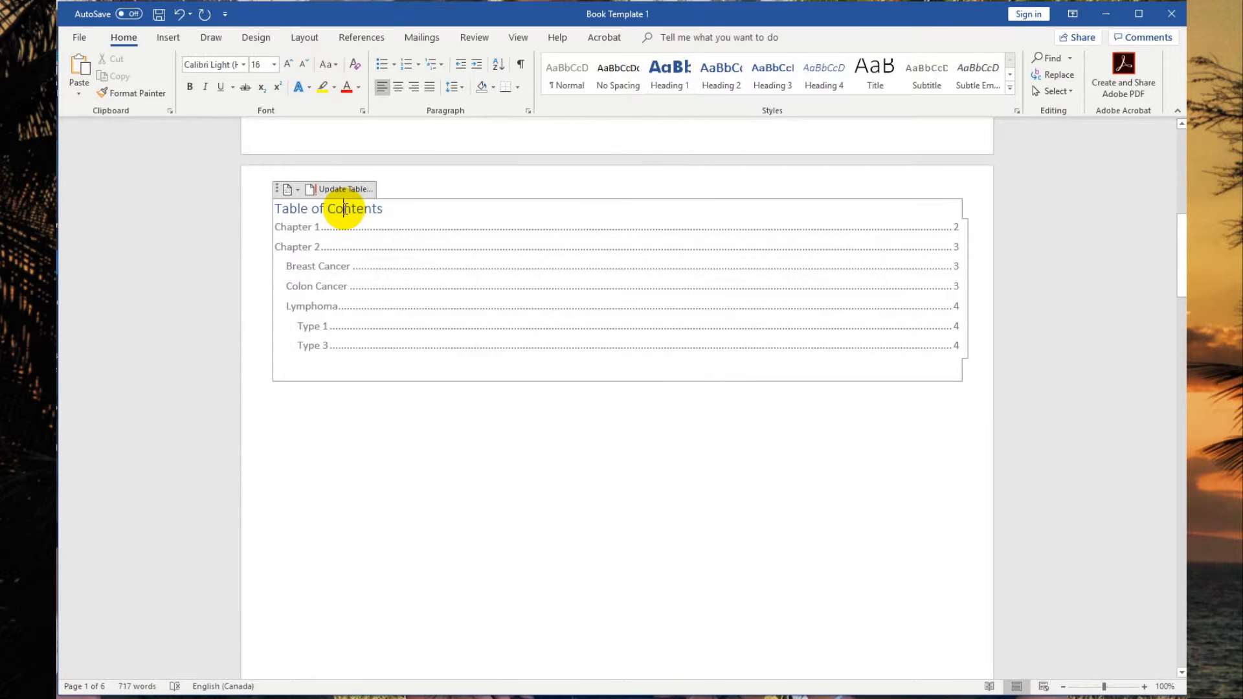
pyautogui.click(340, 189)
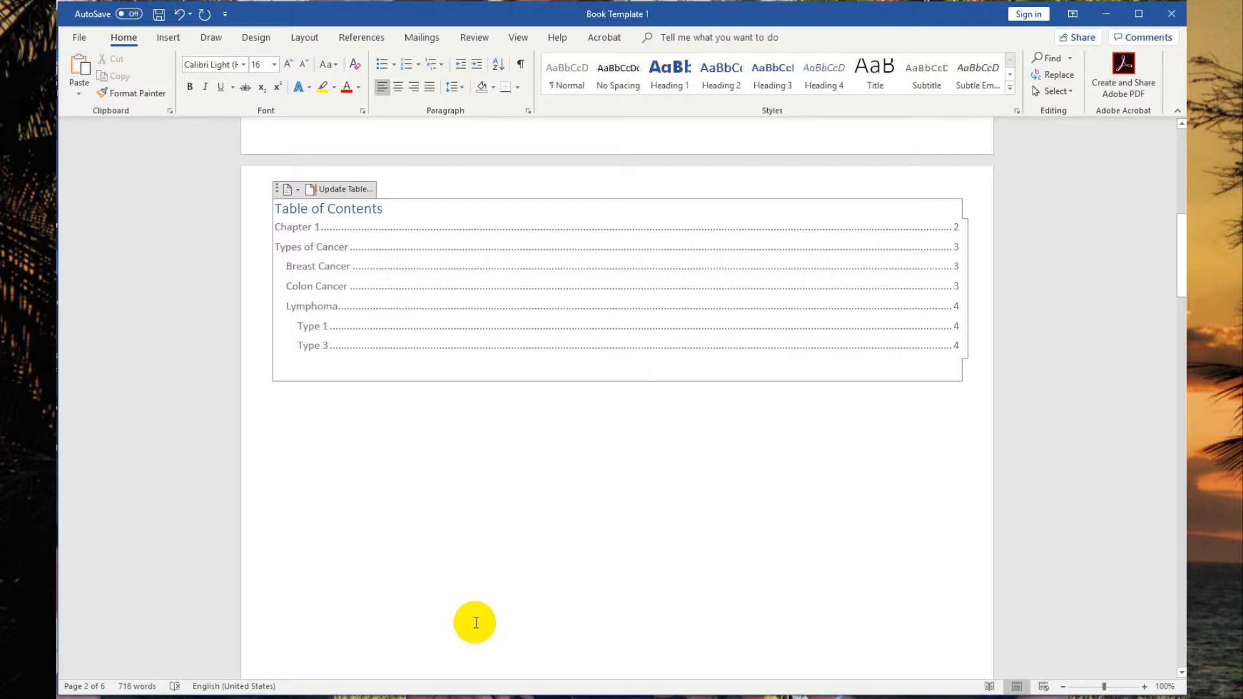
# Scroll through the chapter pages to review the document after the update.
pyautogui.scroll(-10, 473, 527)
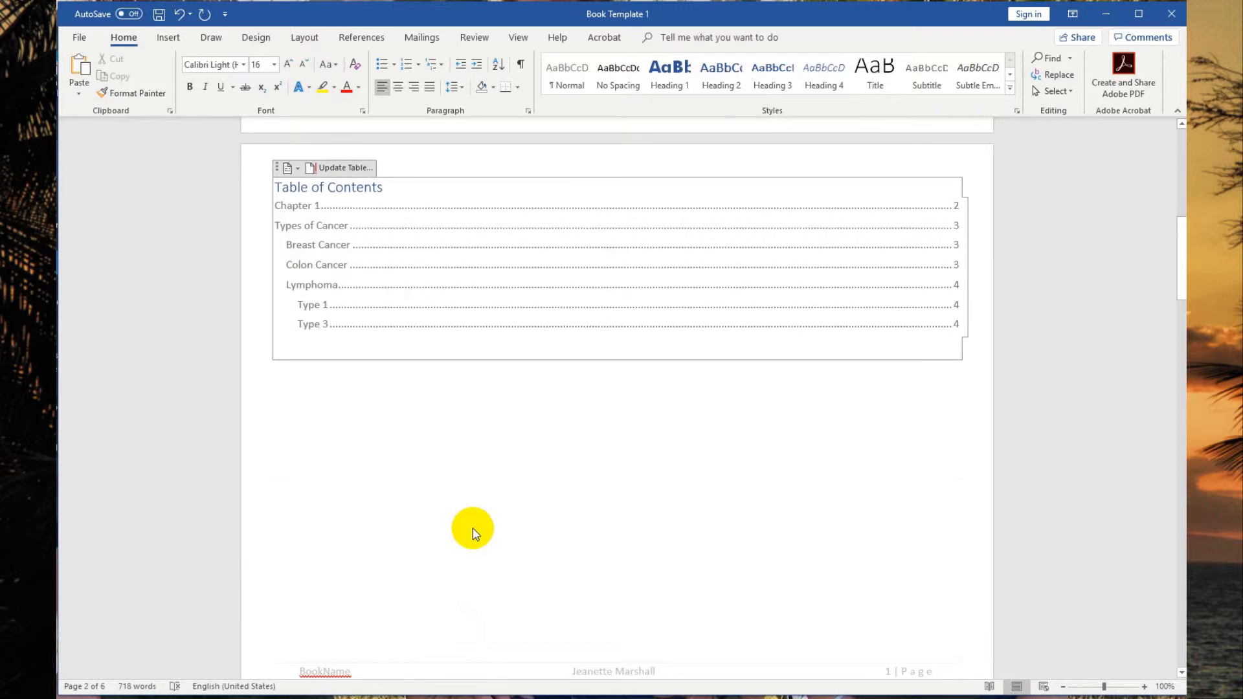
pyautogui.click(453, 190)
pyautogui.scroll(-5, 462, 208)
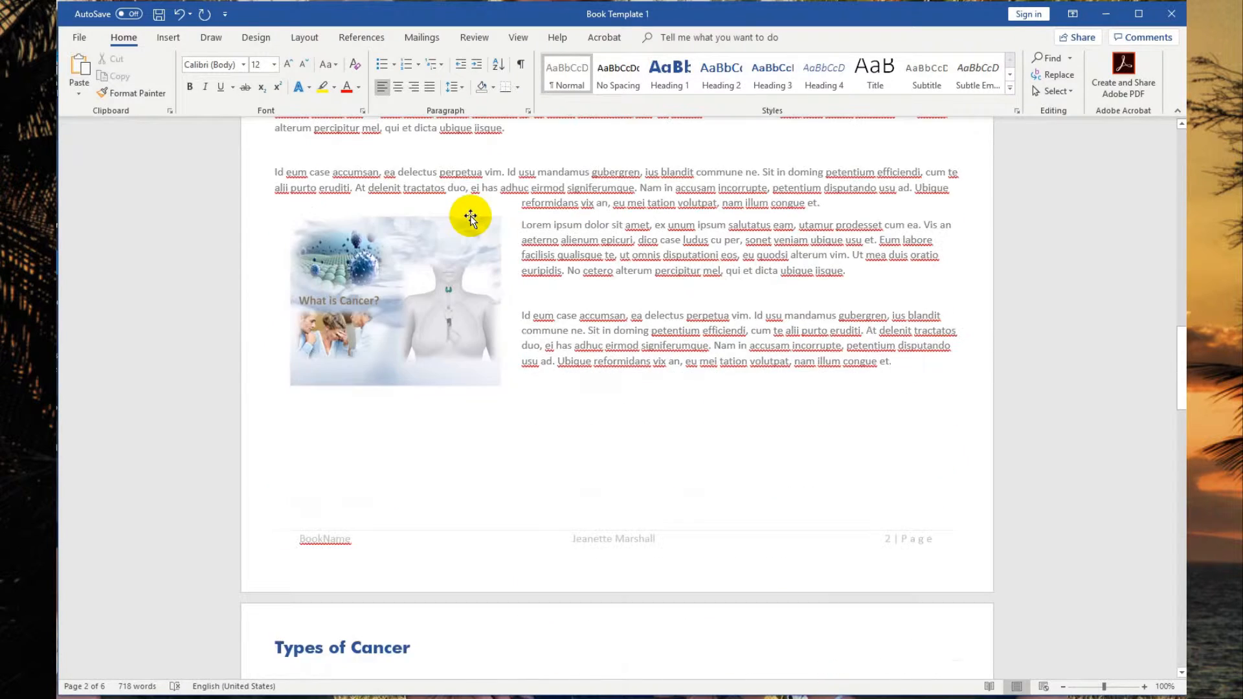
pyautogui.scroll(-2, 513, 304)
pyautogui.scroll(-4, 583, 382)
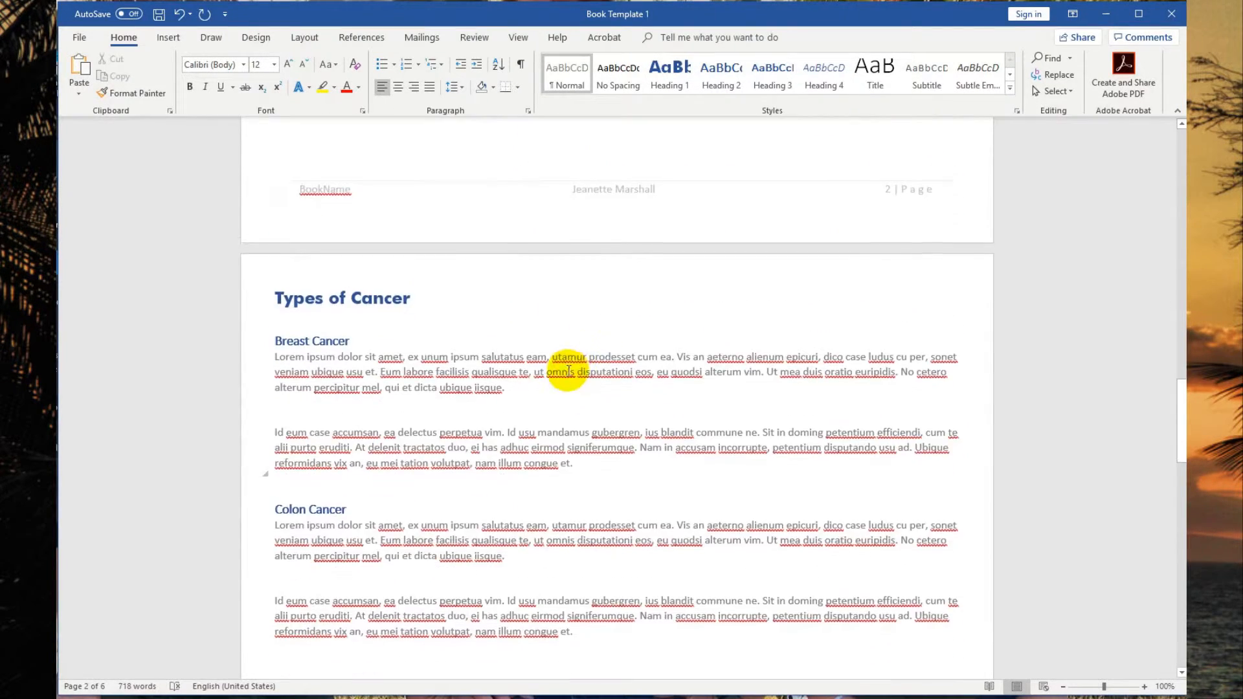
pyautogui.scroll(-4, 568, 371)
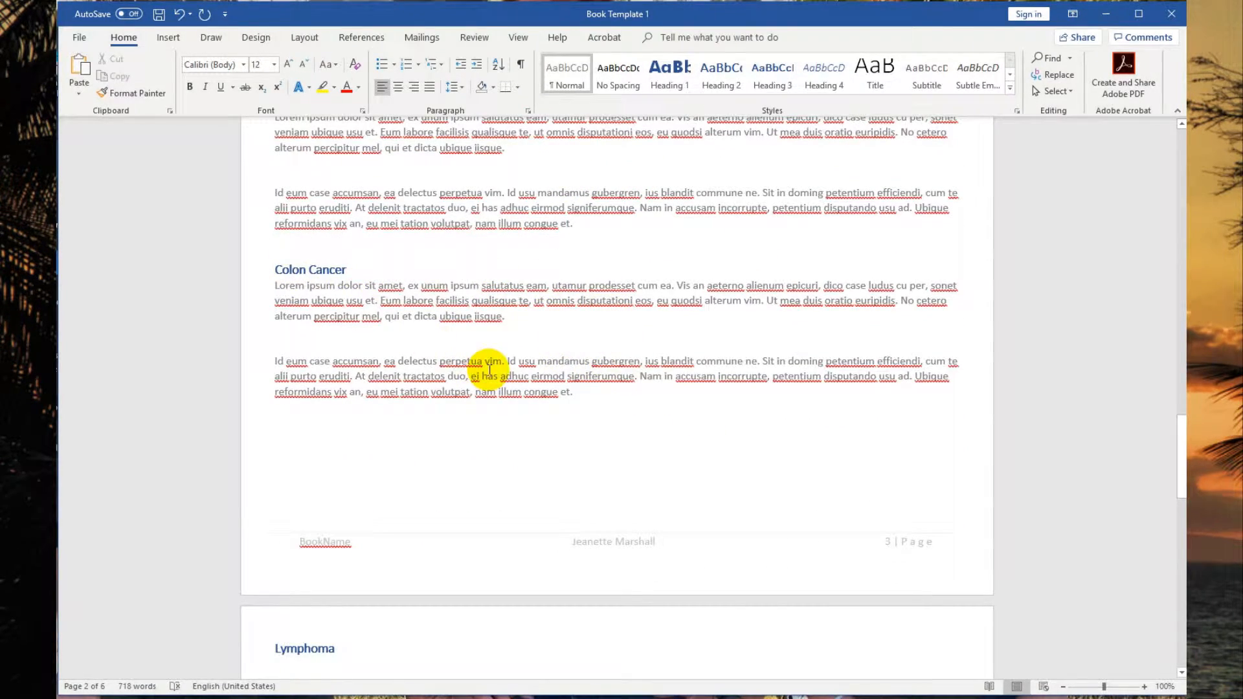
pyautogui.scroll(-12, 458, 391)
pyautogui.scroll(-1, 473, 460)
# Insert the molecule picture at the top of the blank last page.
pyautogui.click(322, 460)
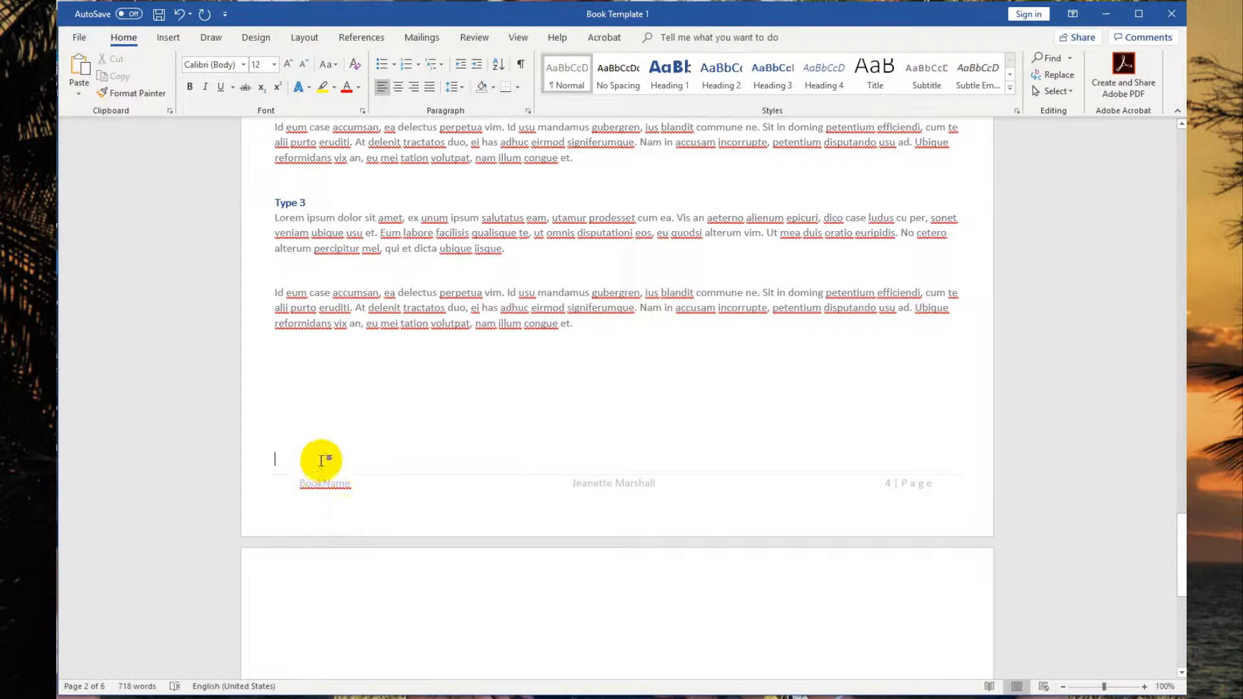
pyautogui.click(343, 431)
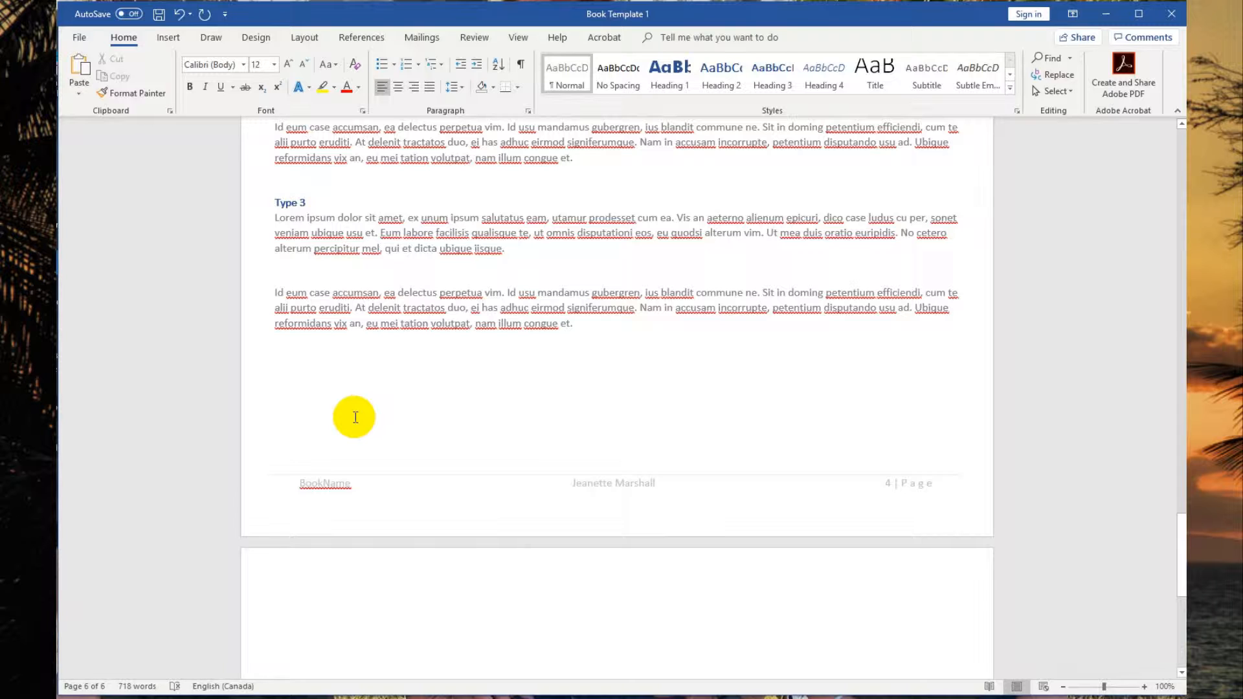
pyautogui.scroll(-10, 347, 527)
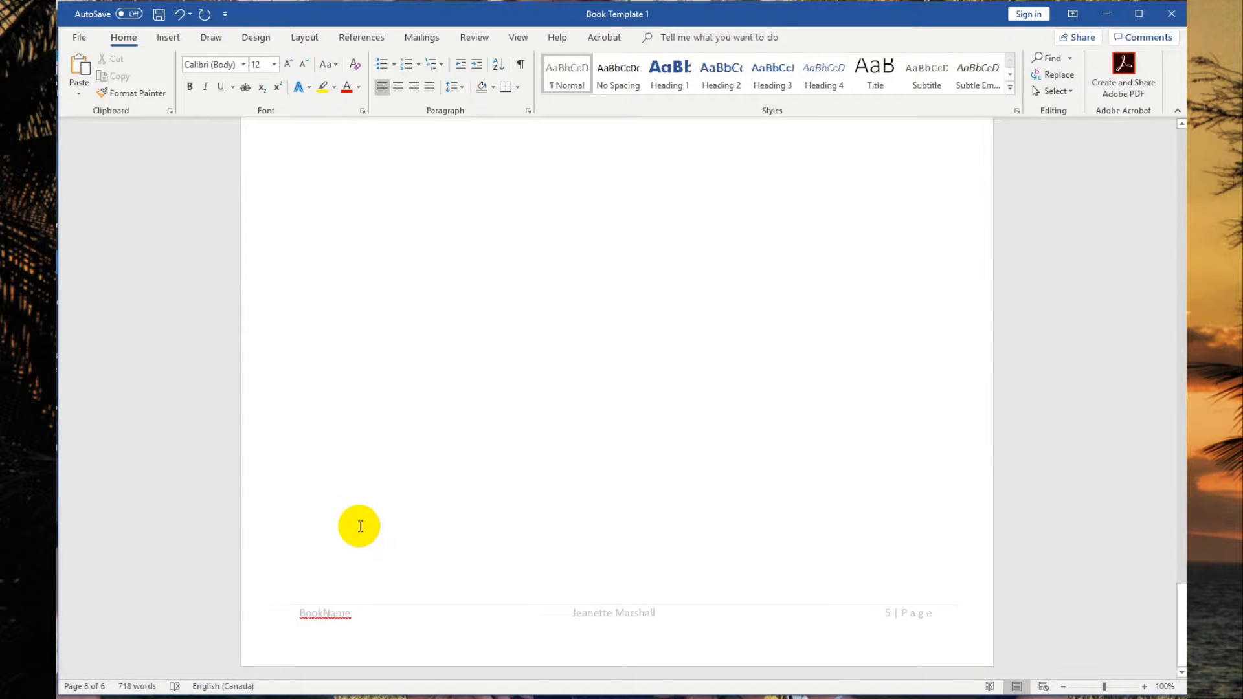
pyautogui.scroll(3, 352, 546)
pyautogui.scroll(-3, 743, 560)
pyautogui.scroll(1, 373, 331)
pyautogui.scroll(7, 373, 329)
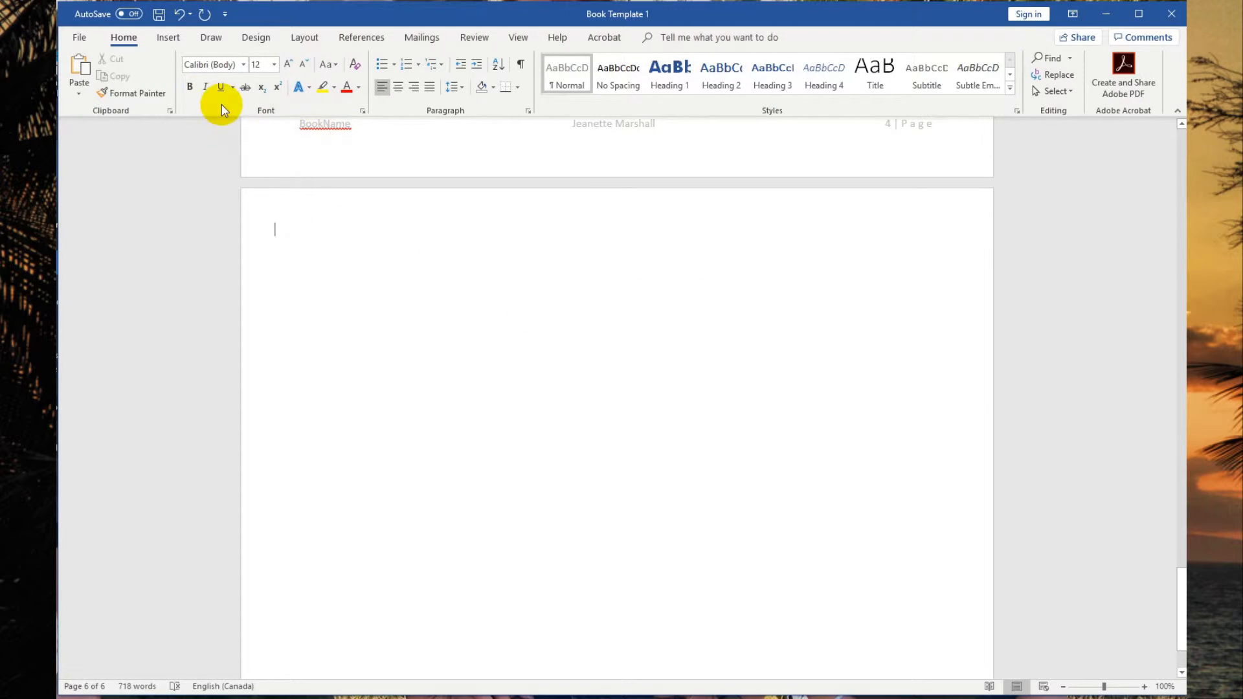
pyautogui.click(169, 37)
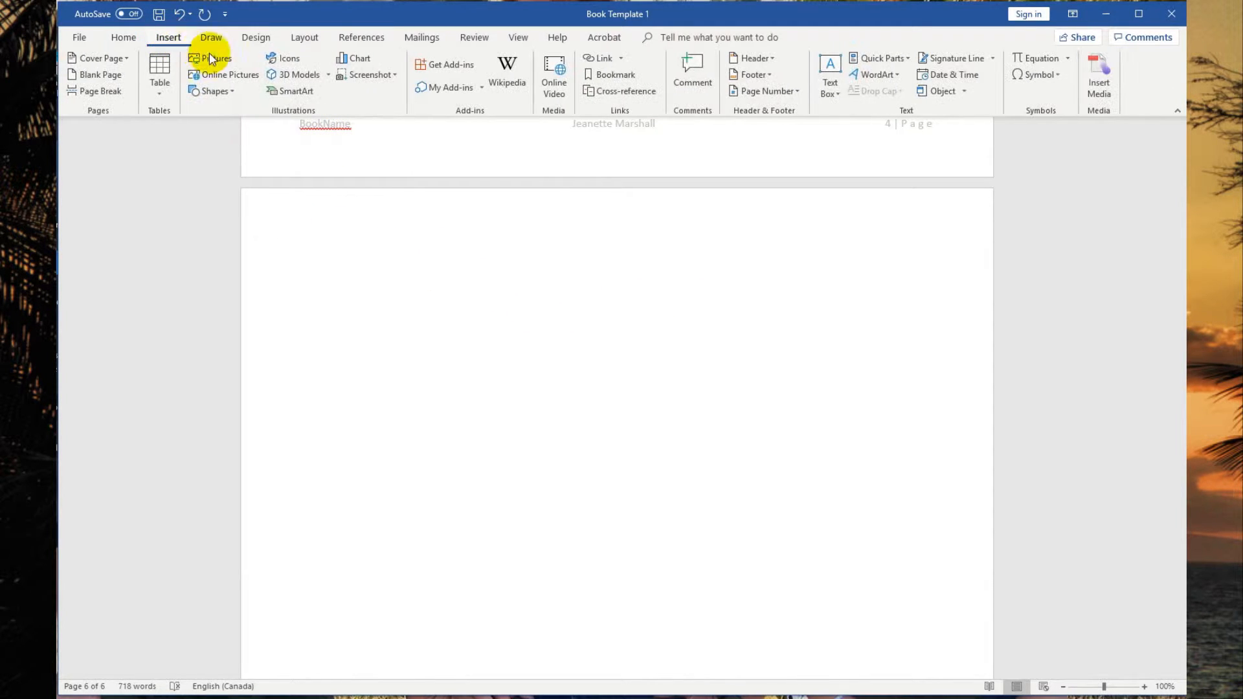
pyautogui.click(210, 62)
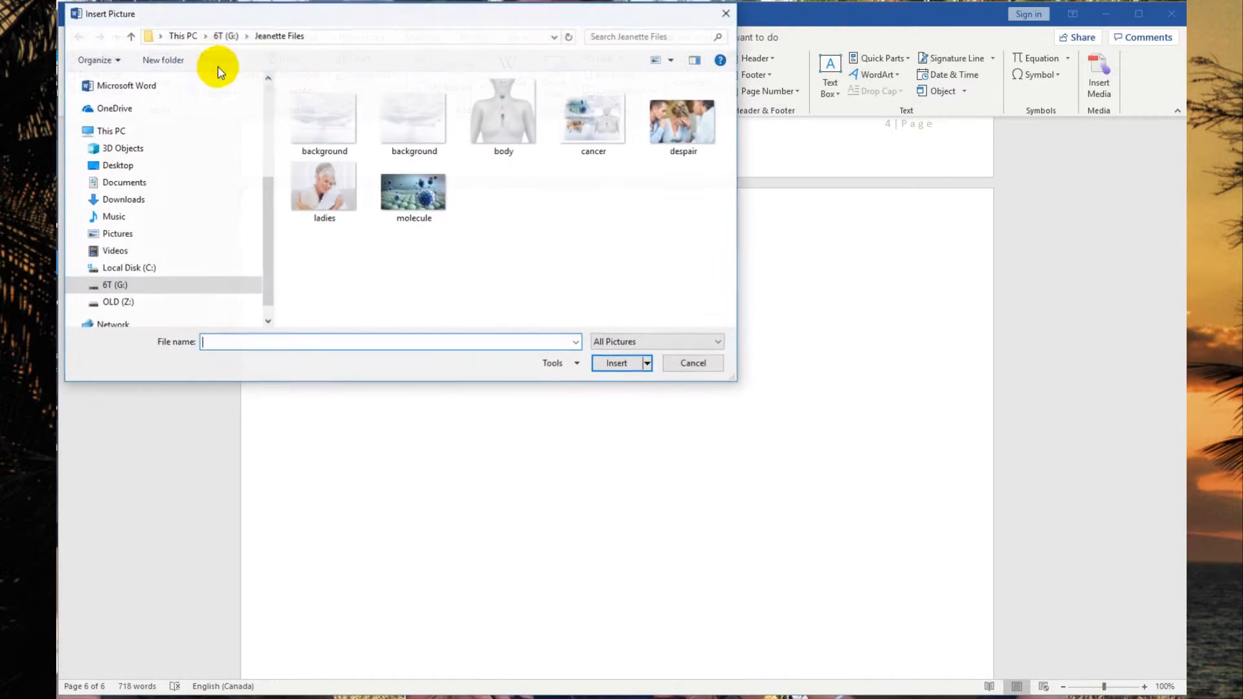
pyautogui.click(413, 197)
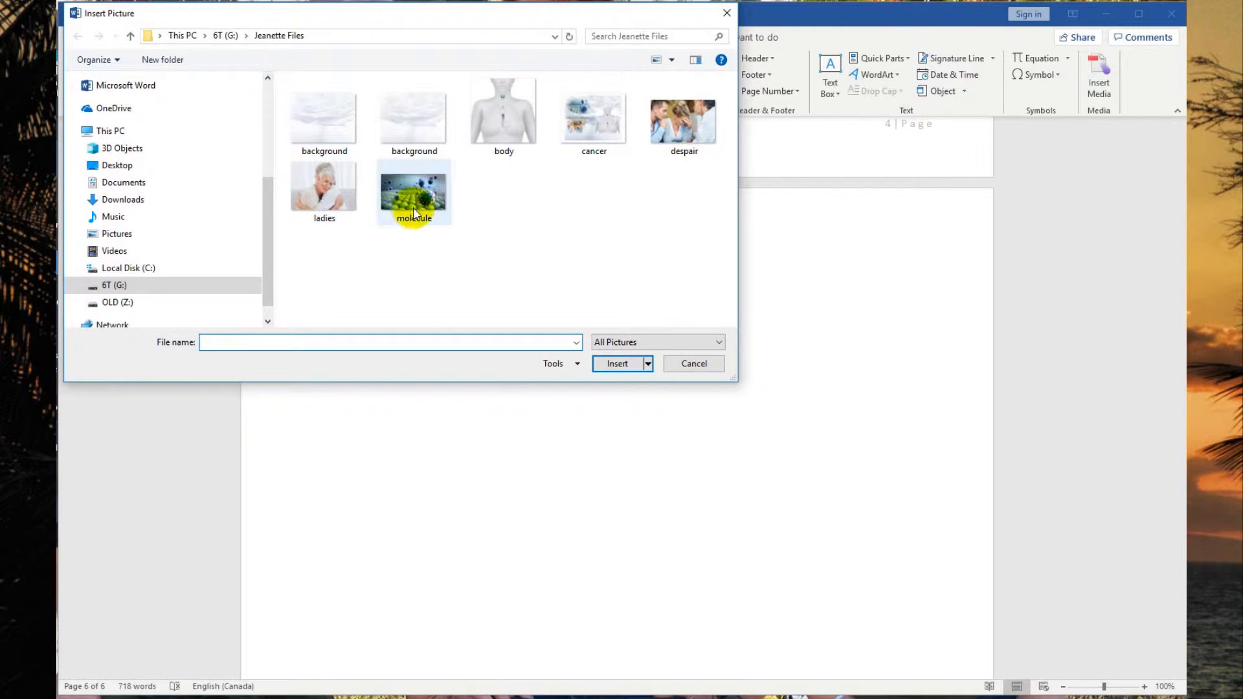
pyautogui.click(604, 362)
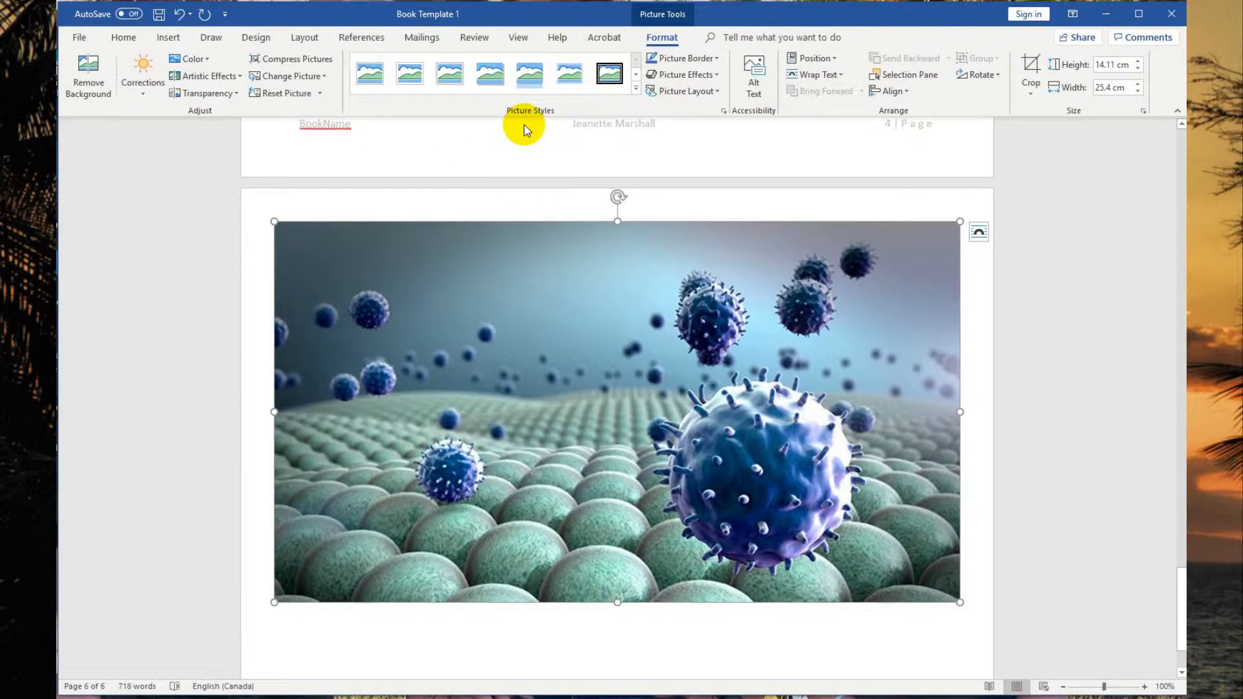
# Apply a soft-edge picture style to the molecule picture and resize it to about 11.5 cm wide.
pyautogui.click(569, 68)
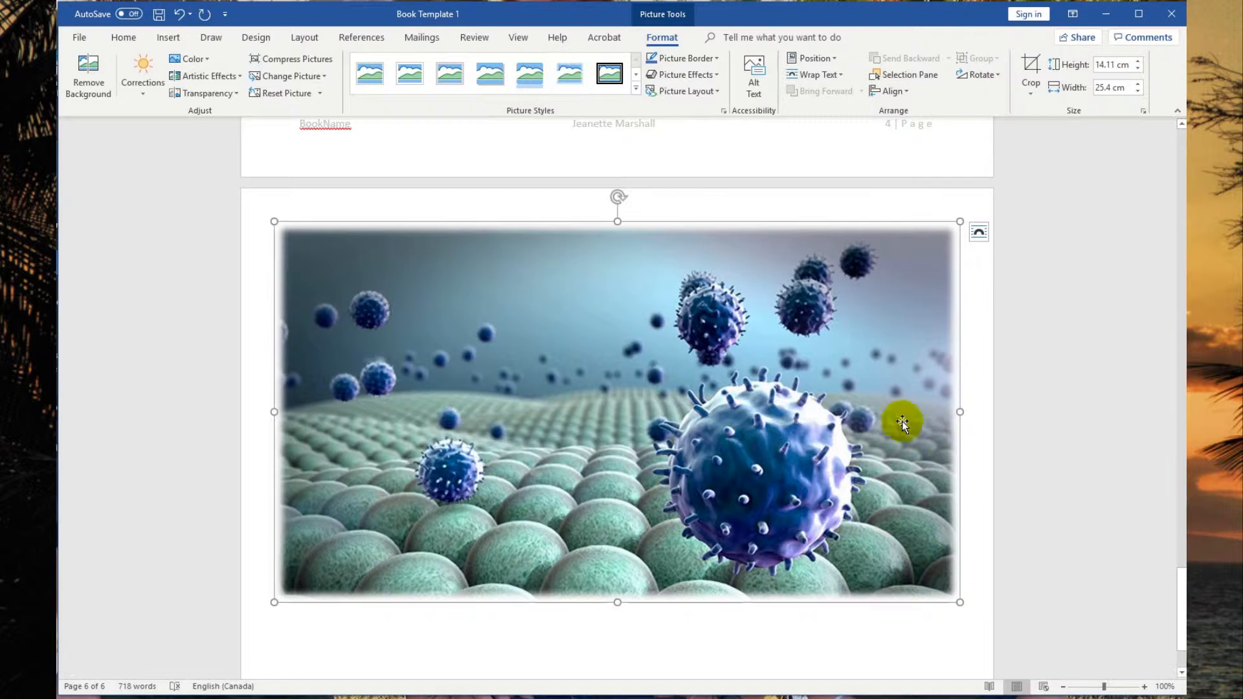
pyautogui.moveTo(957, 601); pyautogui.dragTo(350, 471)
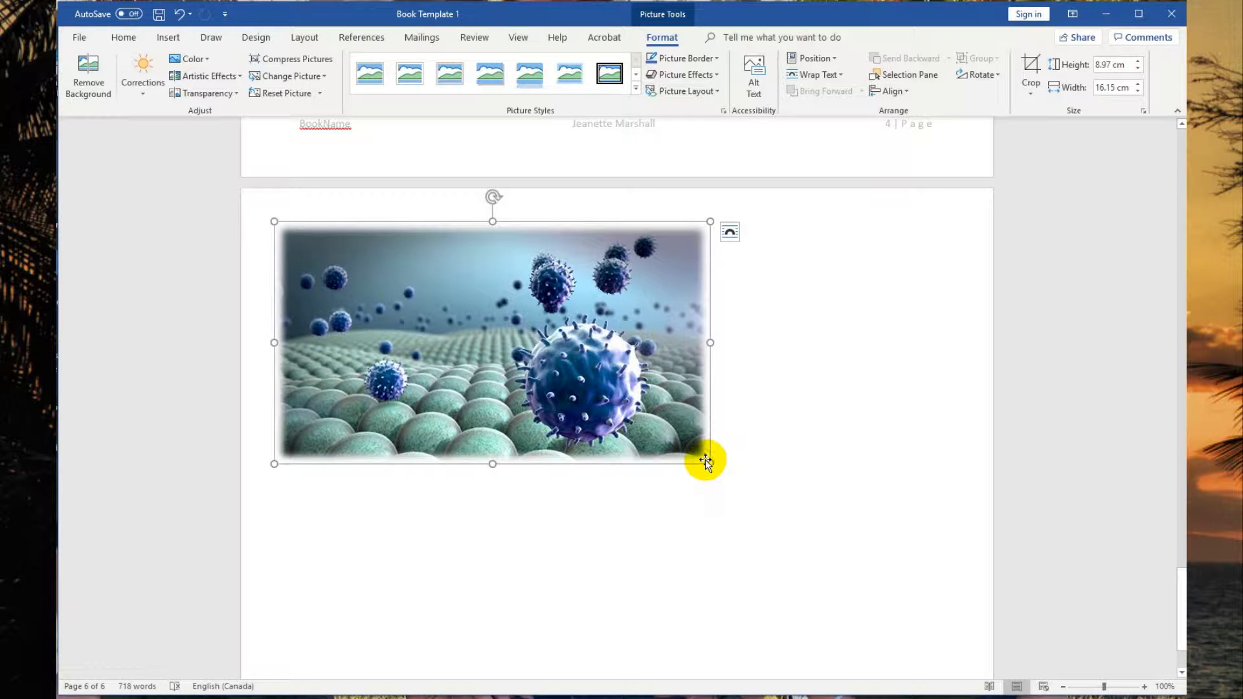
pyautogui.moveTo(710, 466); pyautogui.dragTo(585, 395)
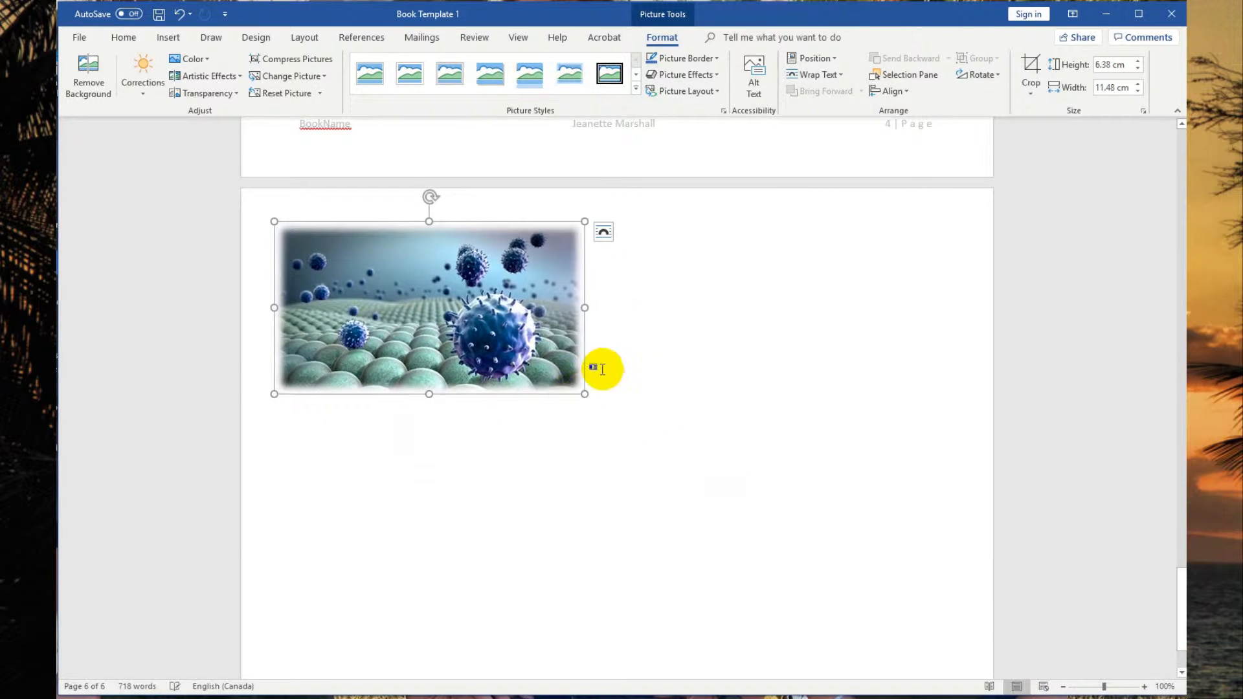
# Set the molecule picture's text wrapping to Behind Text.
pyautogui.click(813, 75)
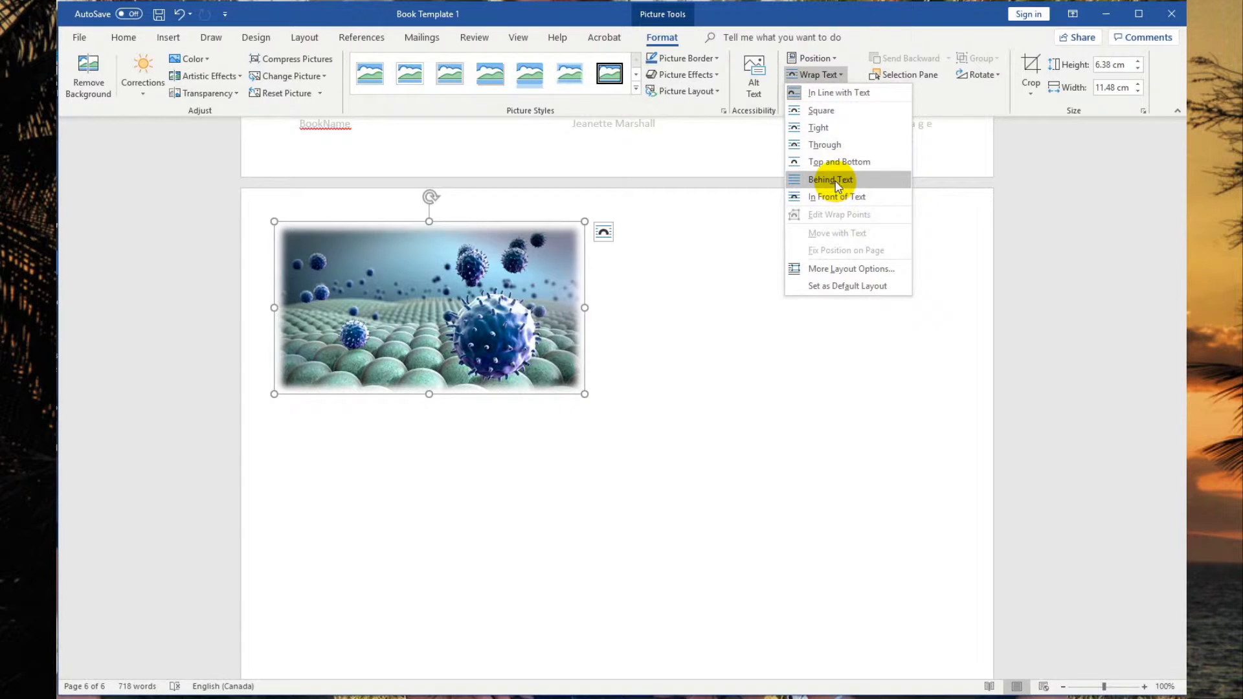
pyautogui.click(835, 181)
pyautogui.click(828, 363)
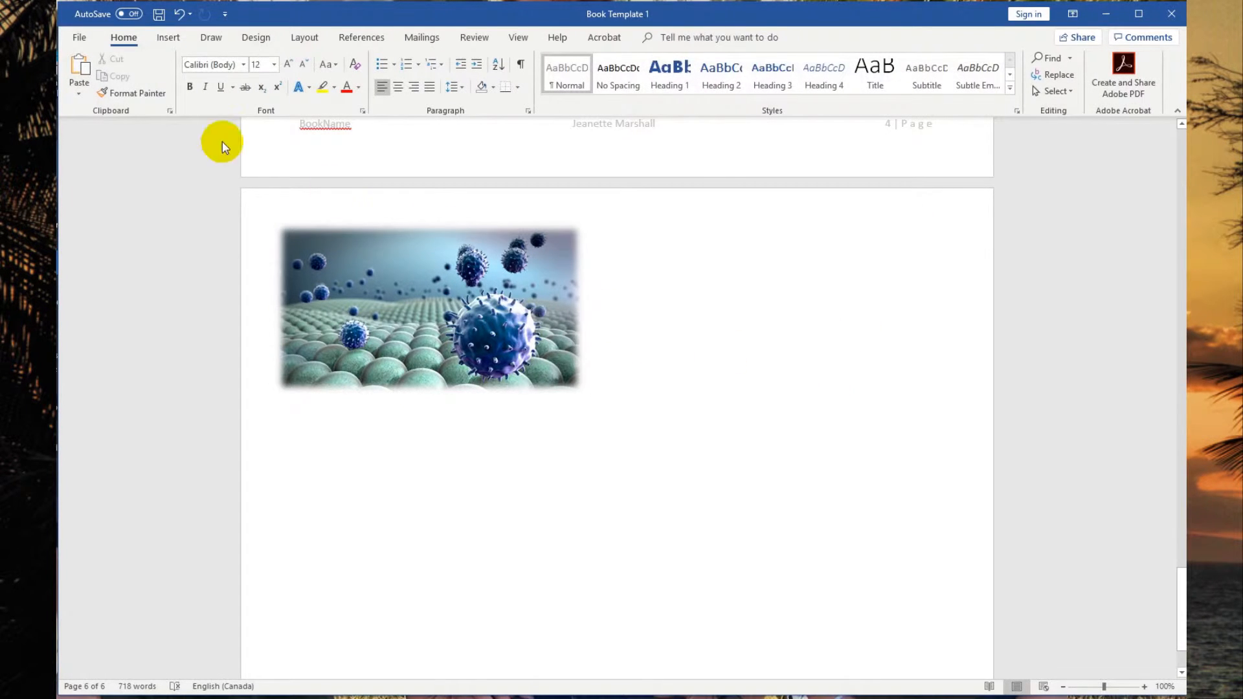
# Insert the despair picture from the Jeanette Files folder onto the last page.
pyautogui.click(167, 39)
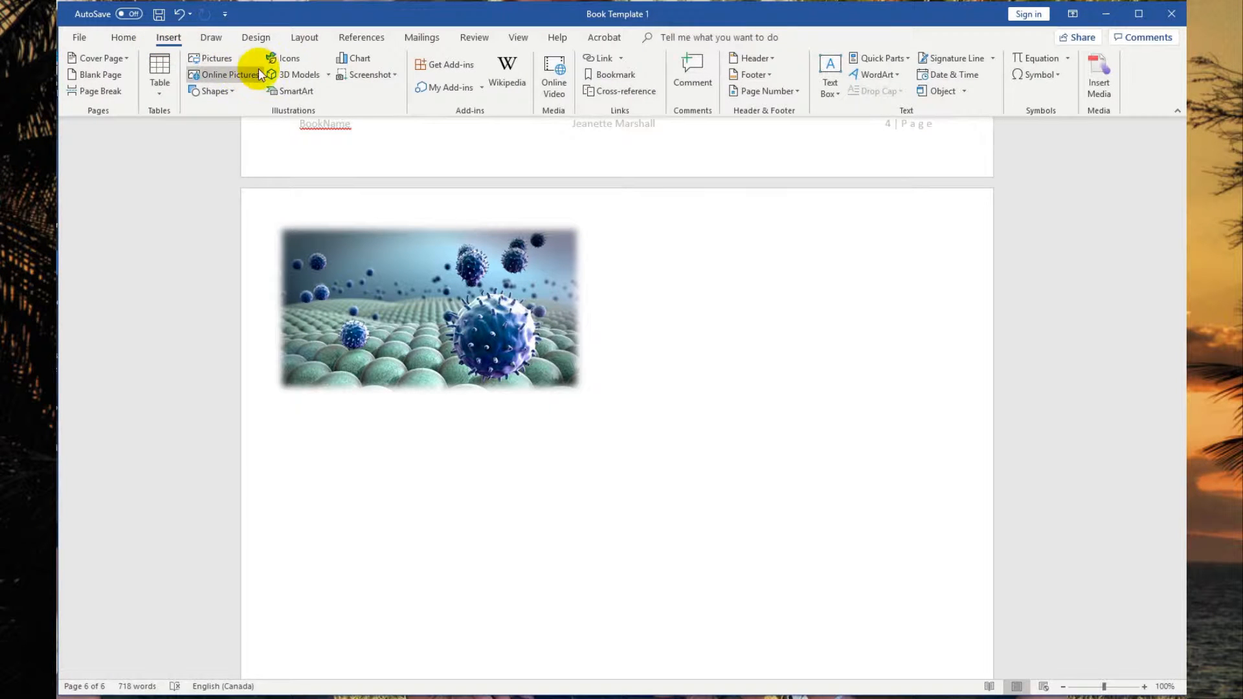
pyautogui.click(227, 60)
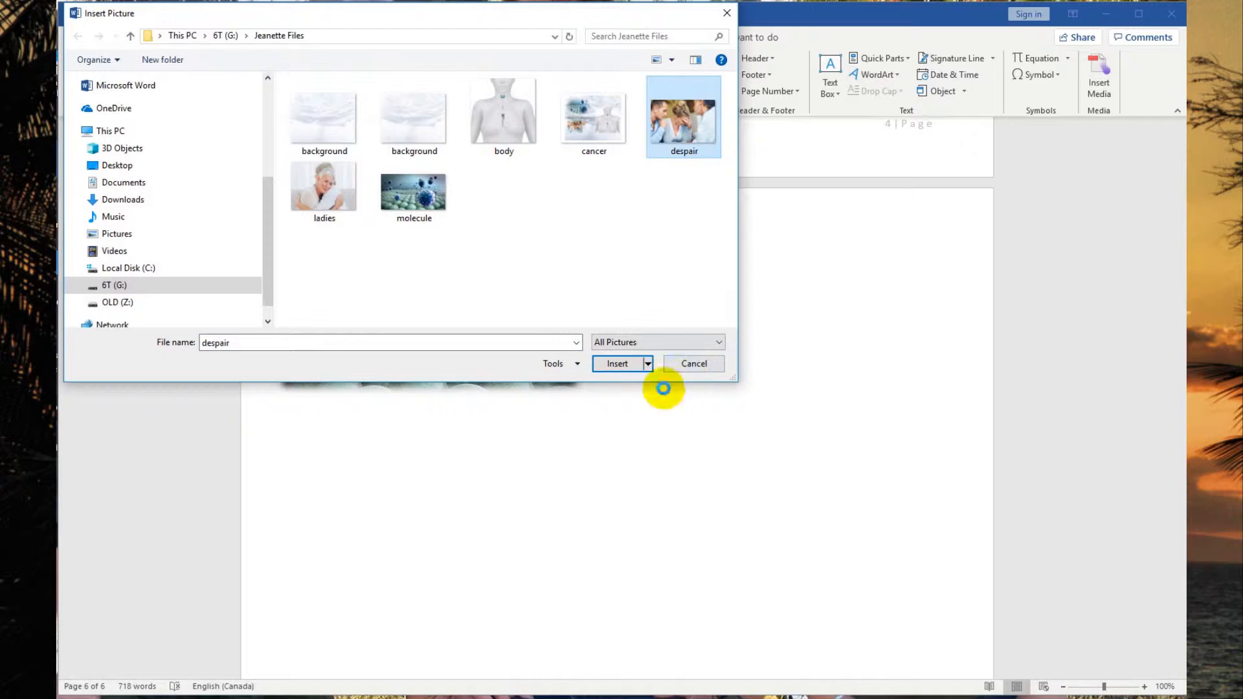
pyautogui.click(622, 363)
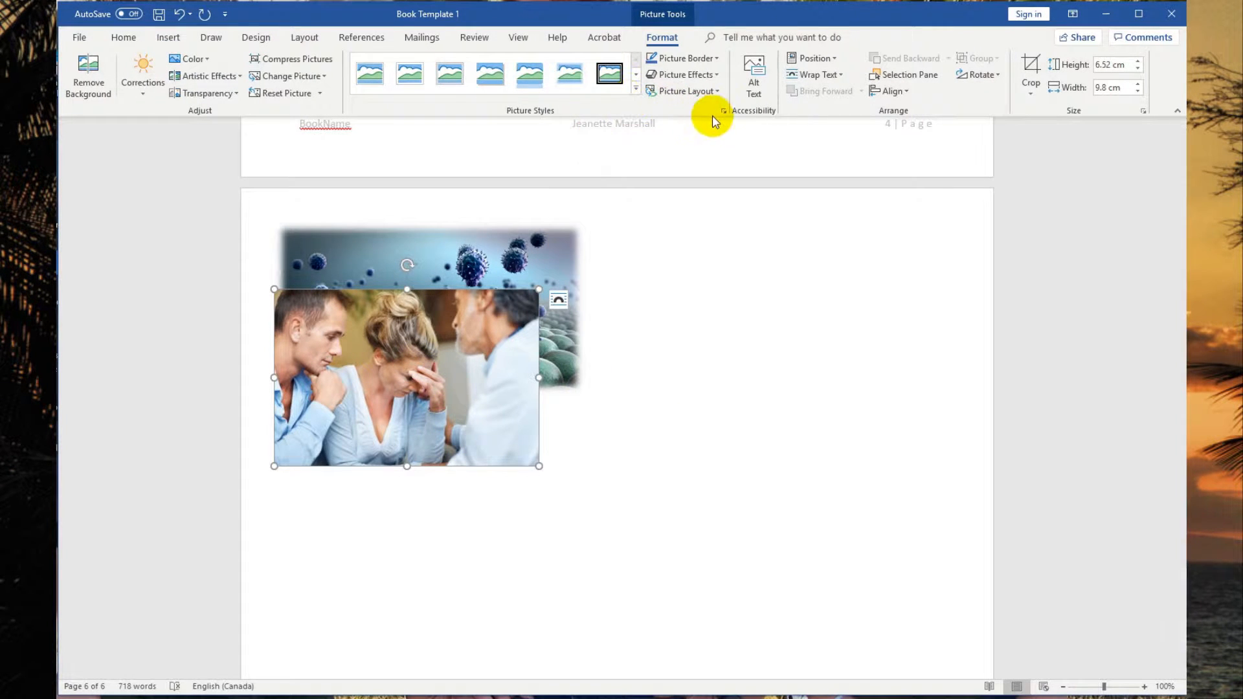
# Set the despair picture's wrapping to Behind Text and apply the soft-edge rectangle picture style.
pyautogui.click(836, 75)
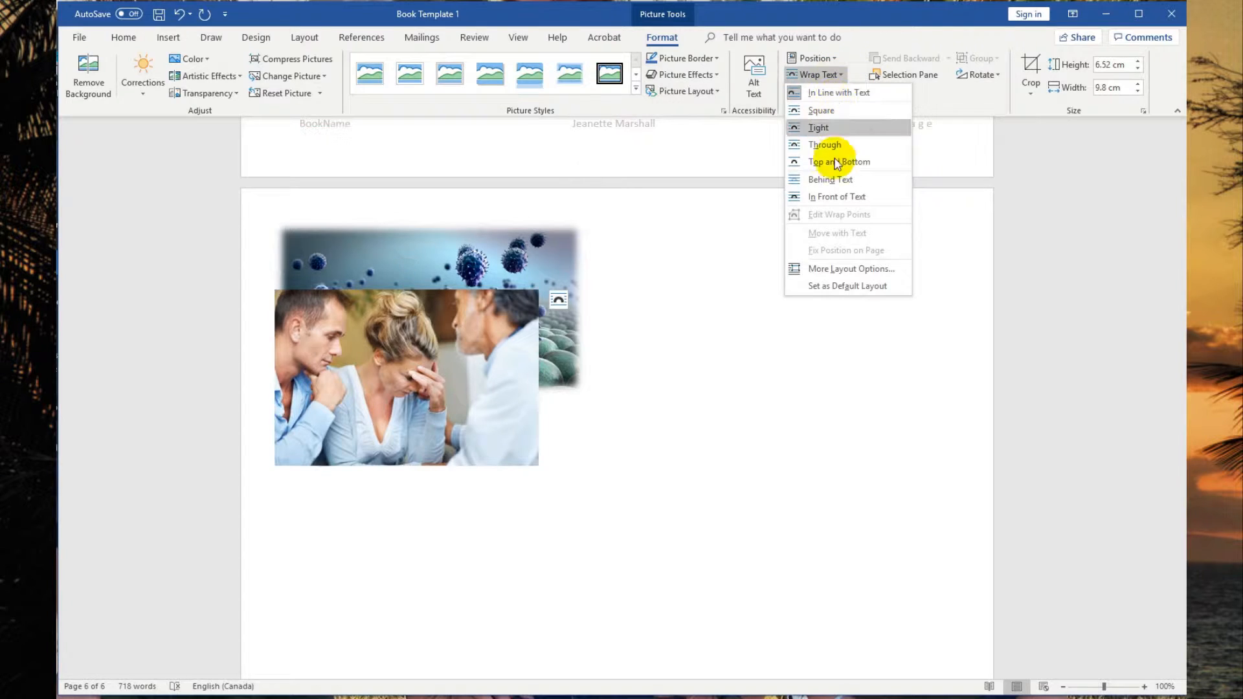
pyautogui.click(828, 175)
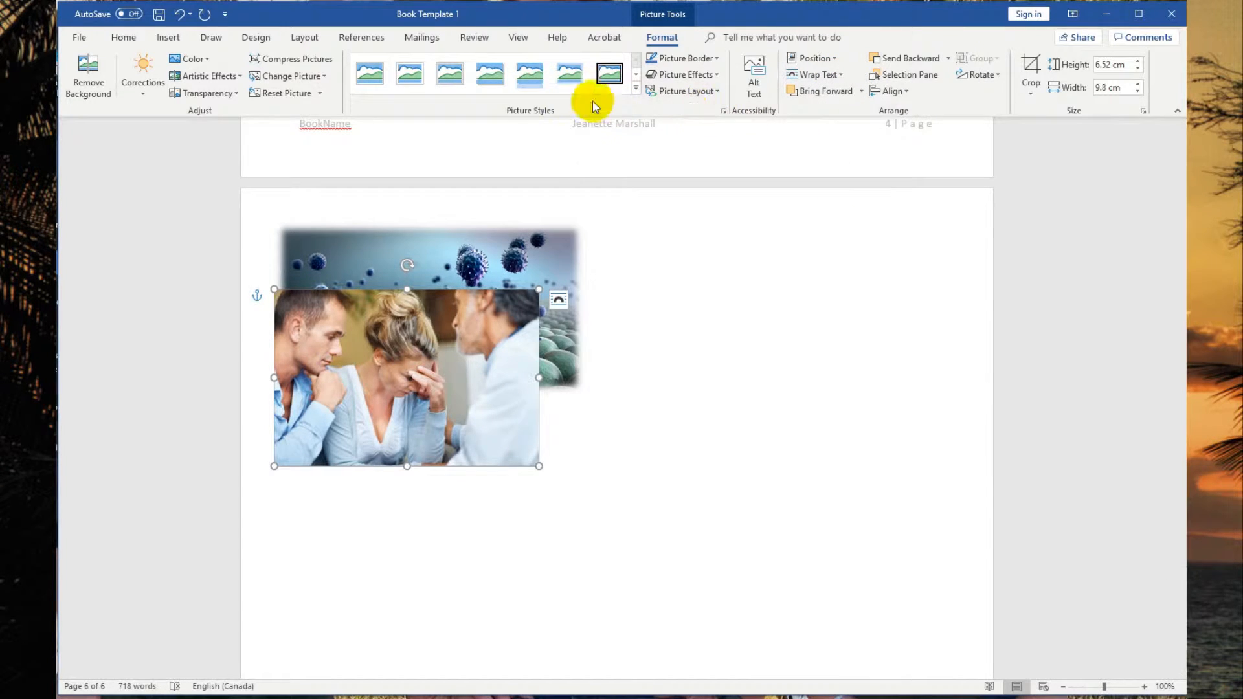
pyautogui.click(572, 77)
# Move the despair picture down below the molecule picture, near the bottom of the page.
pyautogui.moveTo(448, 336); pyautogui.dragTo(454, 593)
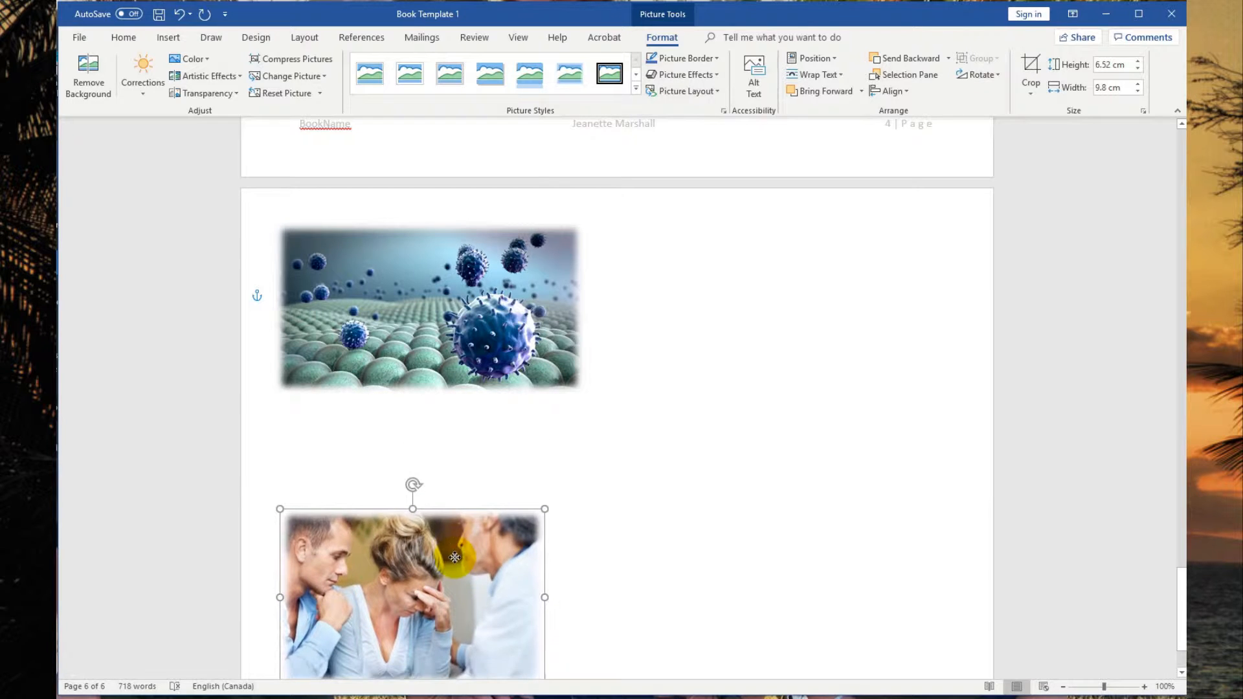
pyautogui.scroll(-3, 675, 397)
pyautogui.moveTo(405, 509); pyautogui.dragTo(408, 487)
pyautogui.click(680, 338)
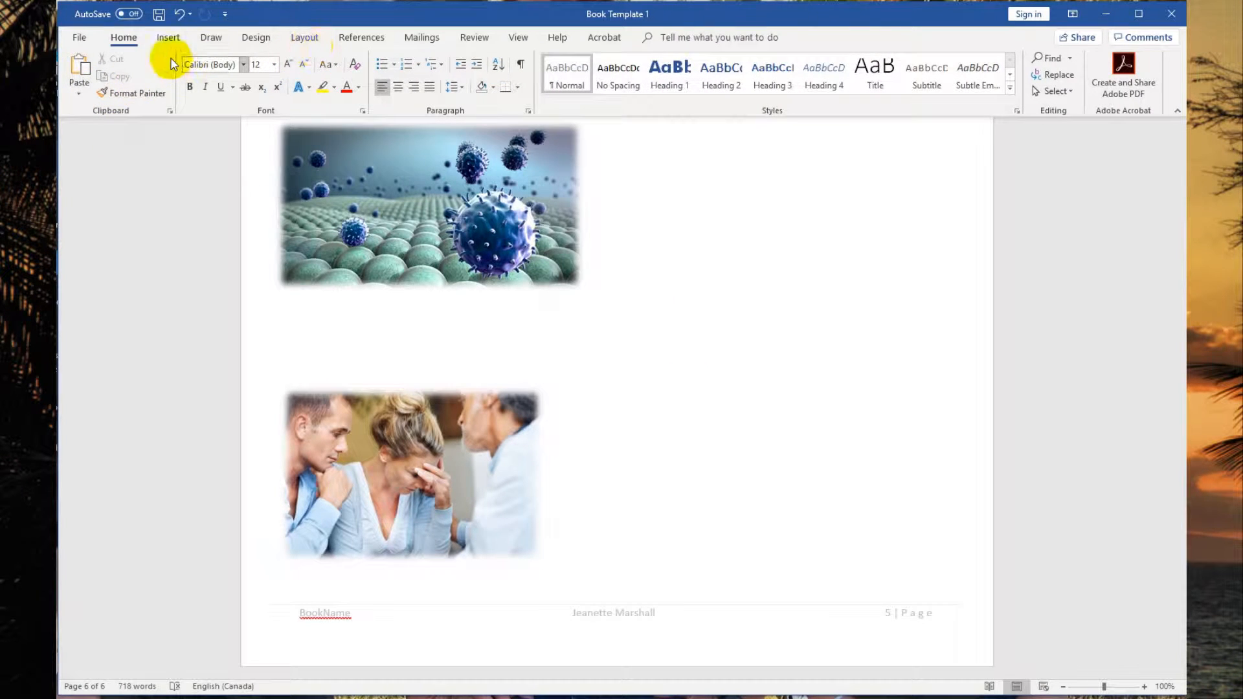
# Insert the body picture from the Jeanette Files folder onto the last page.
pyautogui.click(173, 39)
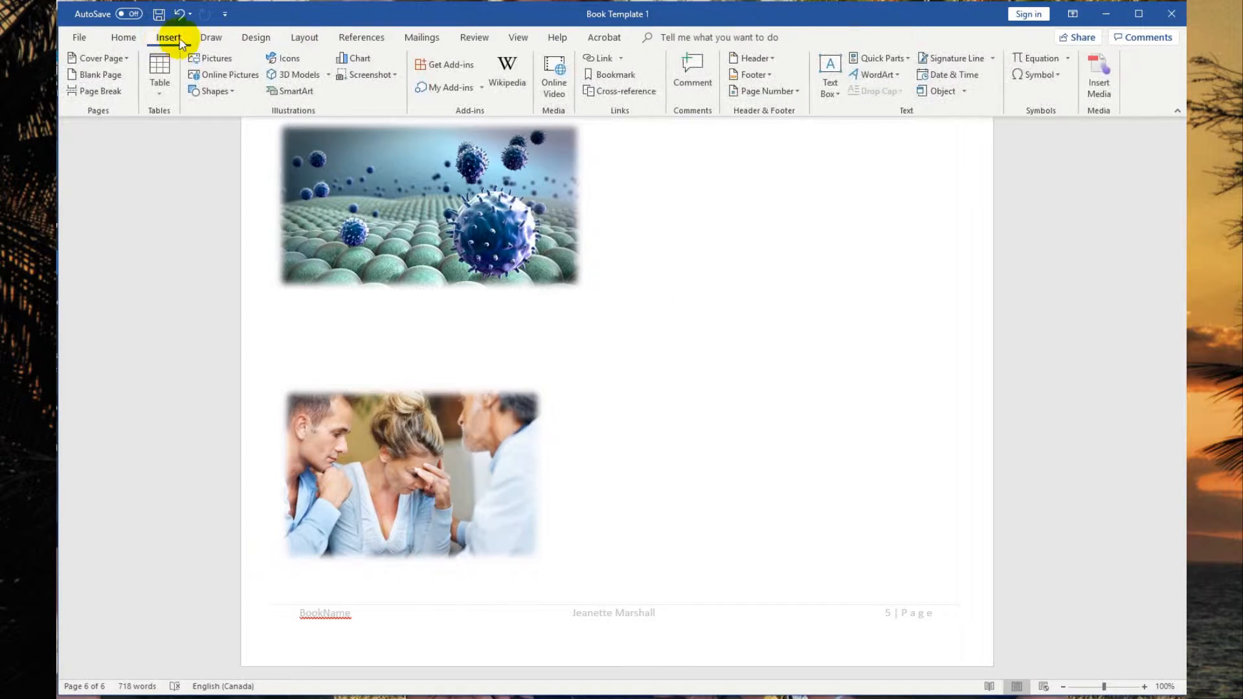
pyautogui.click(212, 59)
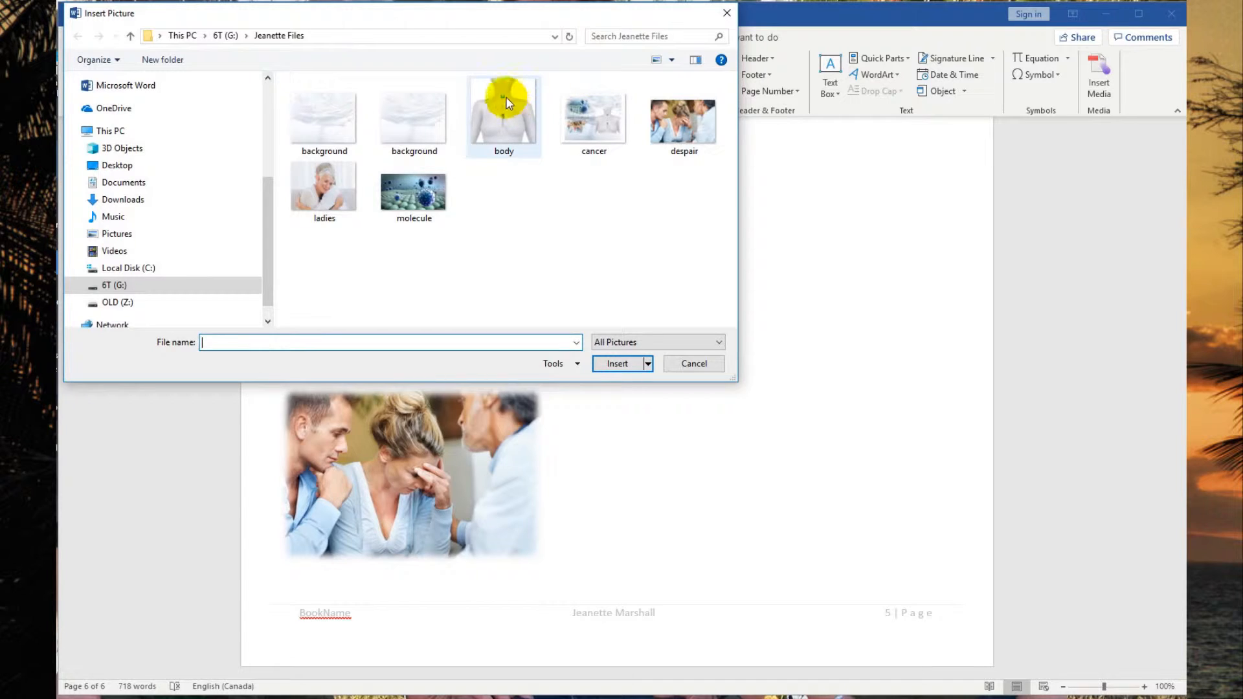
pyautogui.click(616, 365)
pyautogui.moveTo(375, 291); pyautogui.dragTo(679, 319)
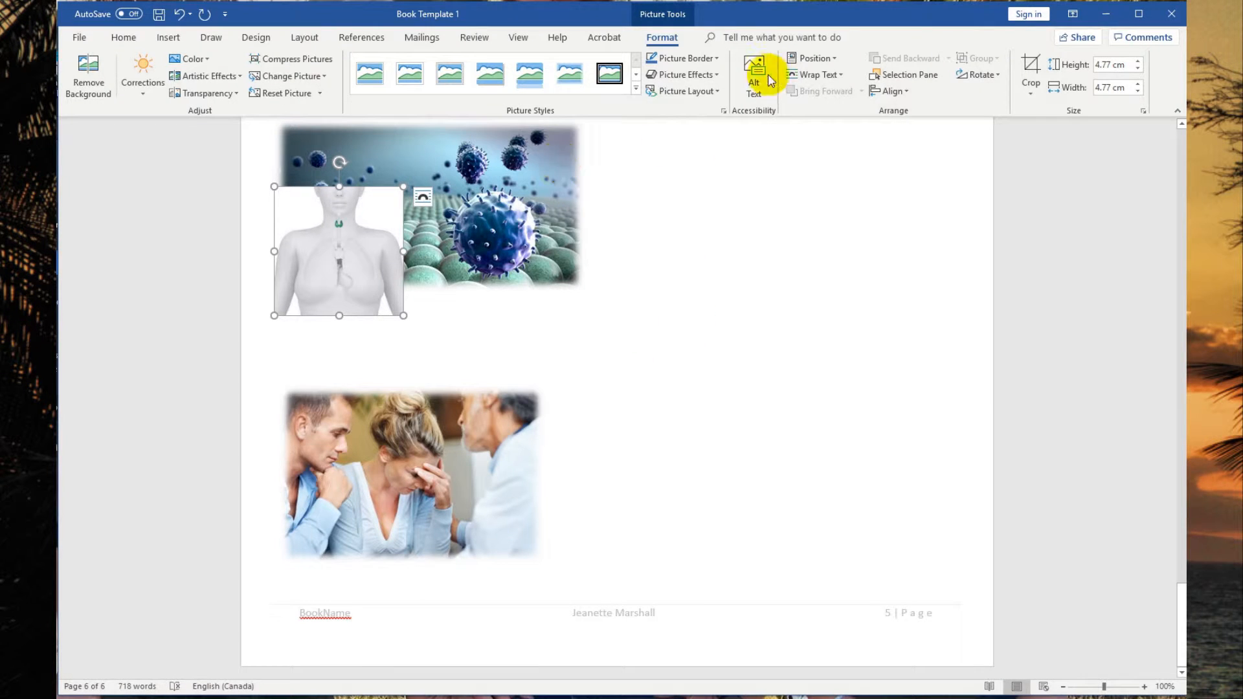
# Set the body picture's wrapping to In Front of Text and move it beside the molecule picture.
pyautogui.click(829, 75)
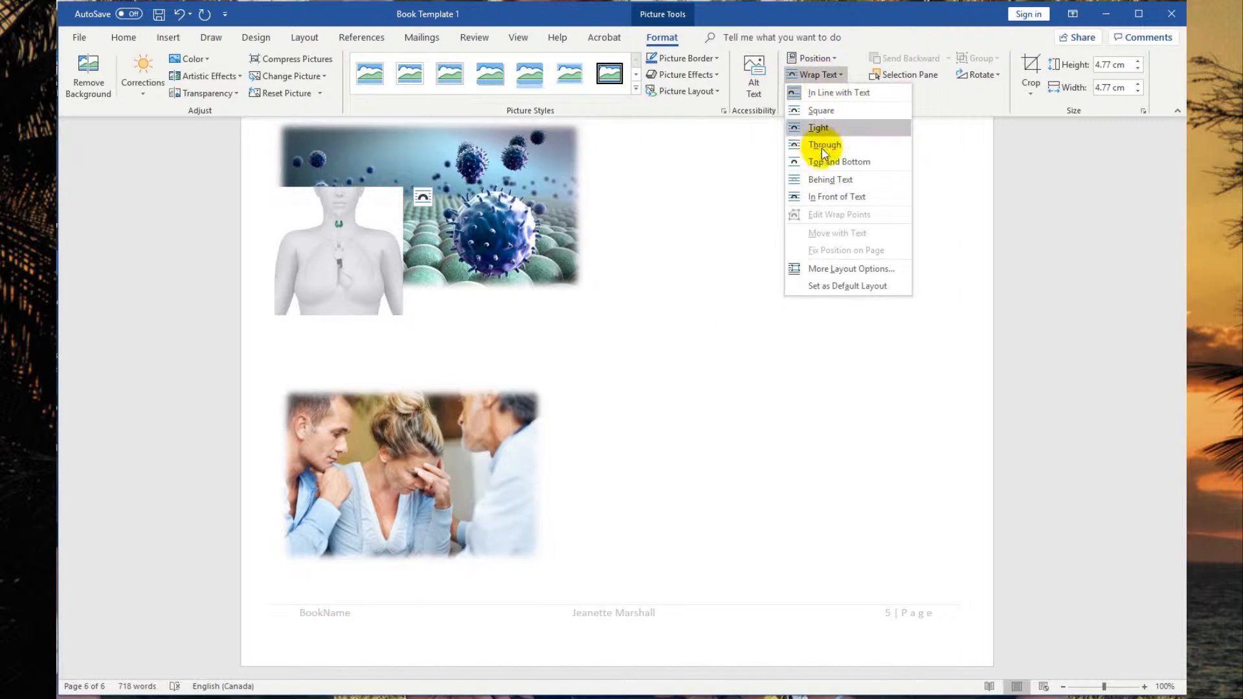
pyautogui.click(830, 196)
pyautogui.moveTo(355, 222); pyautogui.dragTo(699, 169)
pyautogui.scroll(3, 699, 170)
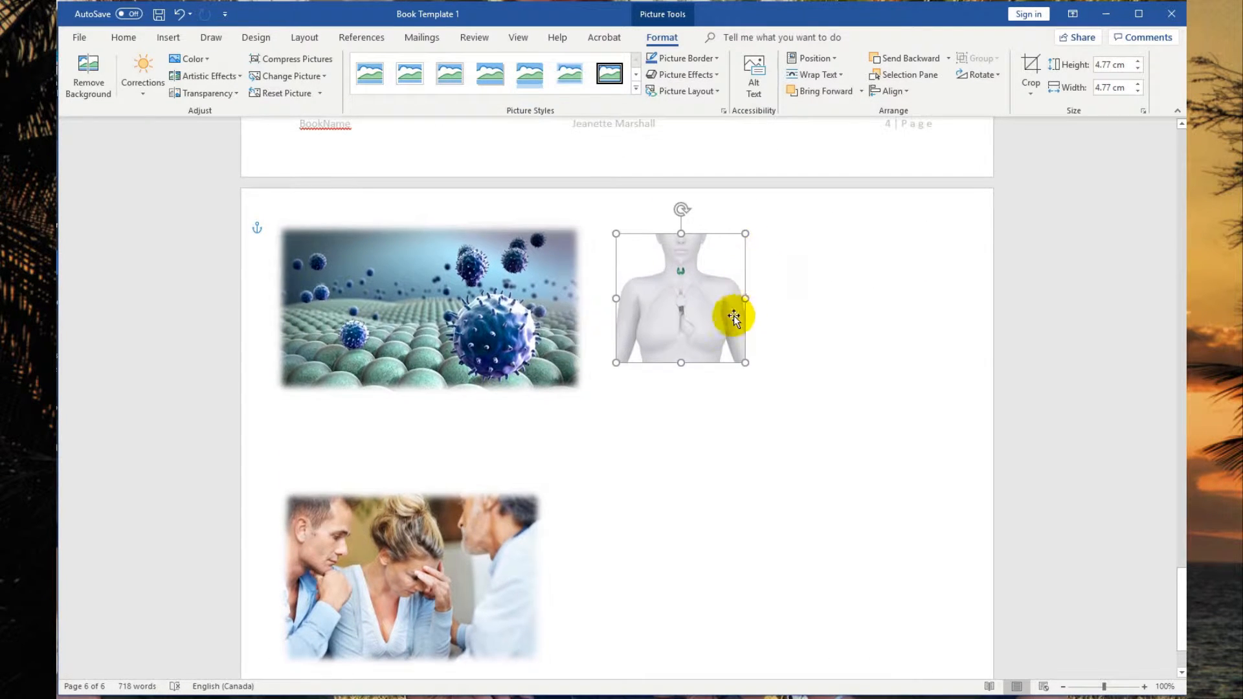
# Enlarge the body picture to about 14.45 cm square, reposition it, and apply the soft-edge rectangle style.
pyautogui.moveTo(744, 364); pyautogui.dragTo(933, 624)
pyautogui.moveTo(831, 548); pyautogui.dragTo(784, 572)
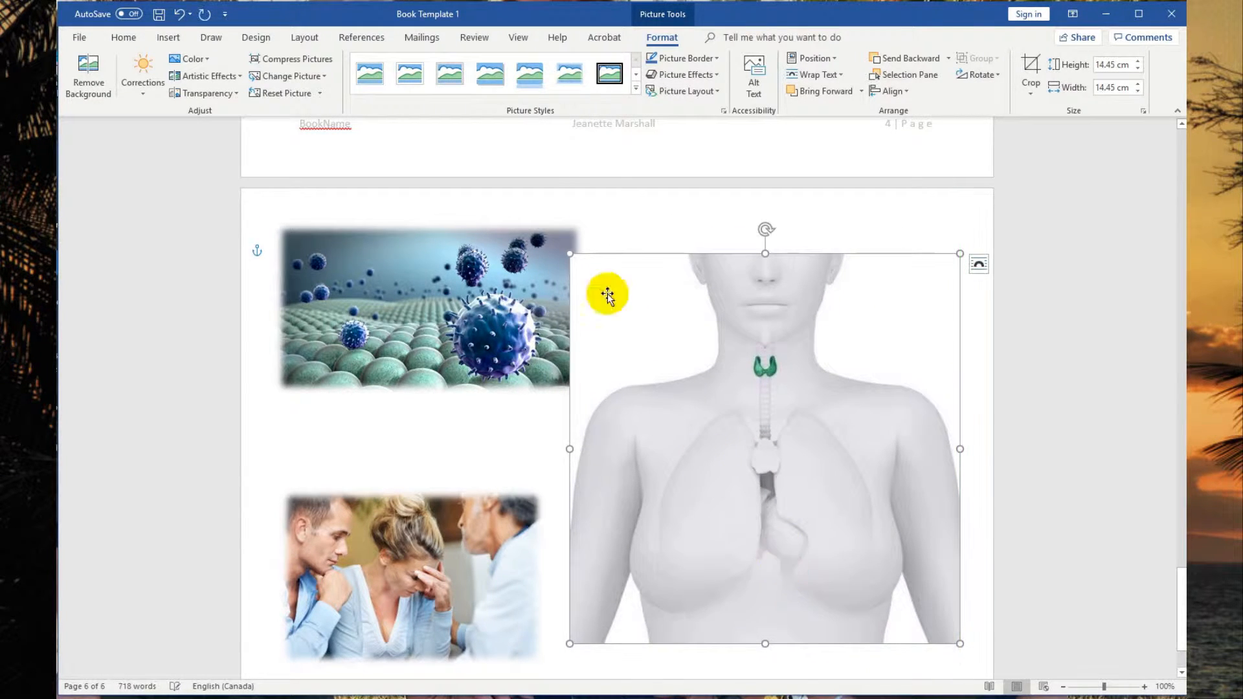
pyautogui.click(567, 78)
pyautogui.click(641, 246)
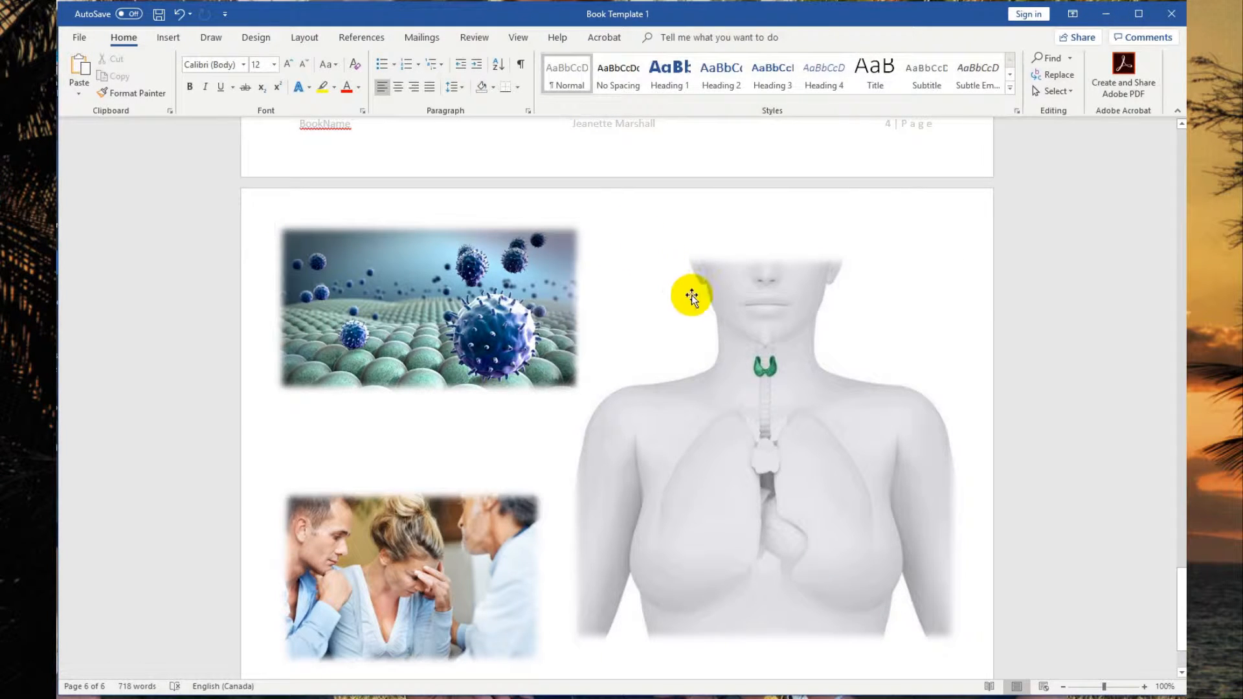
# Insert three blank paragraphs below the molecule picture.
pyautogui.scroll(-3, 697, 322)
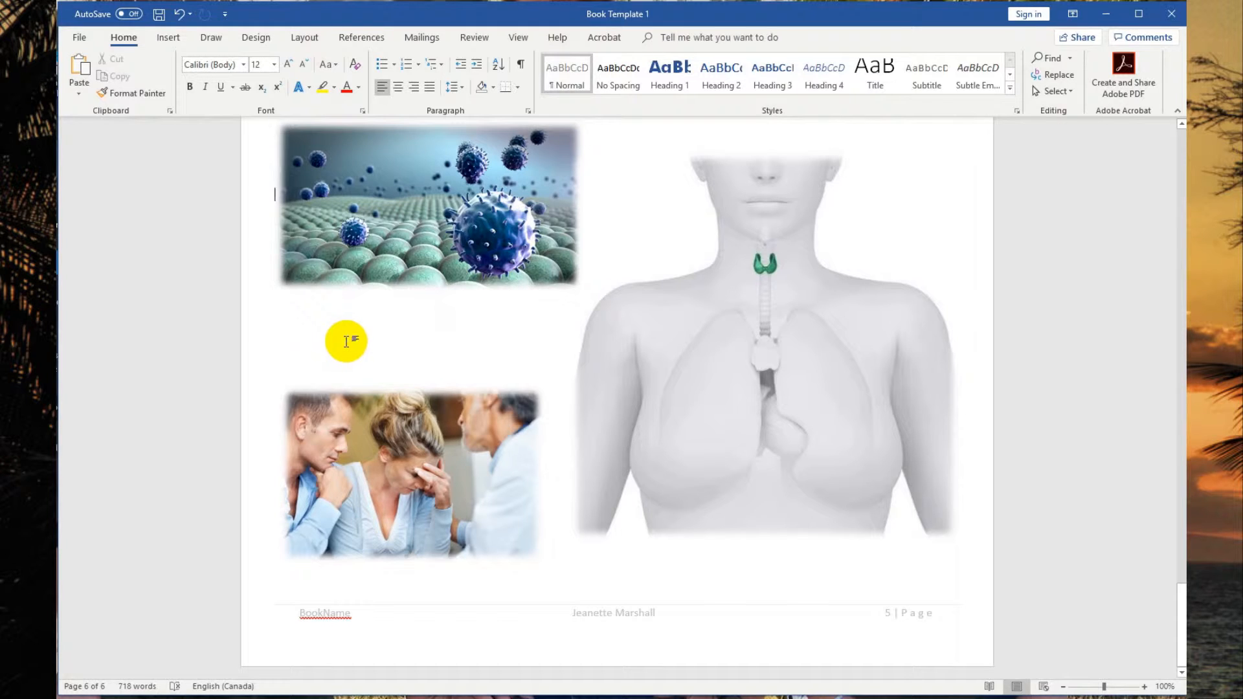
pyautogui.press('Return')
pyautogui.press('Return')
pyautogui.press('Return')
pyautogui.press('Return')
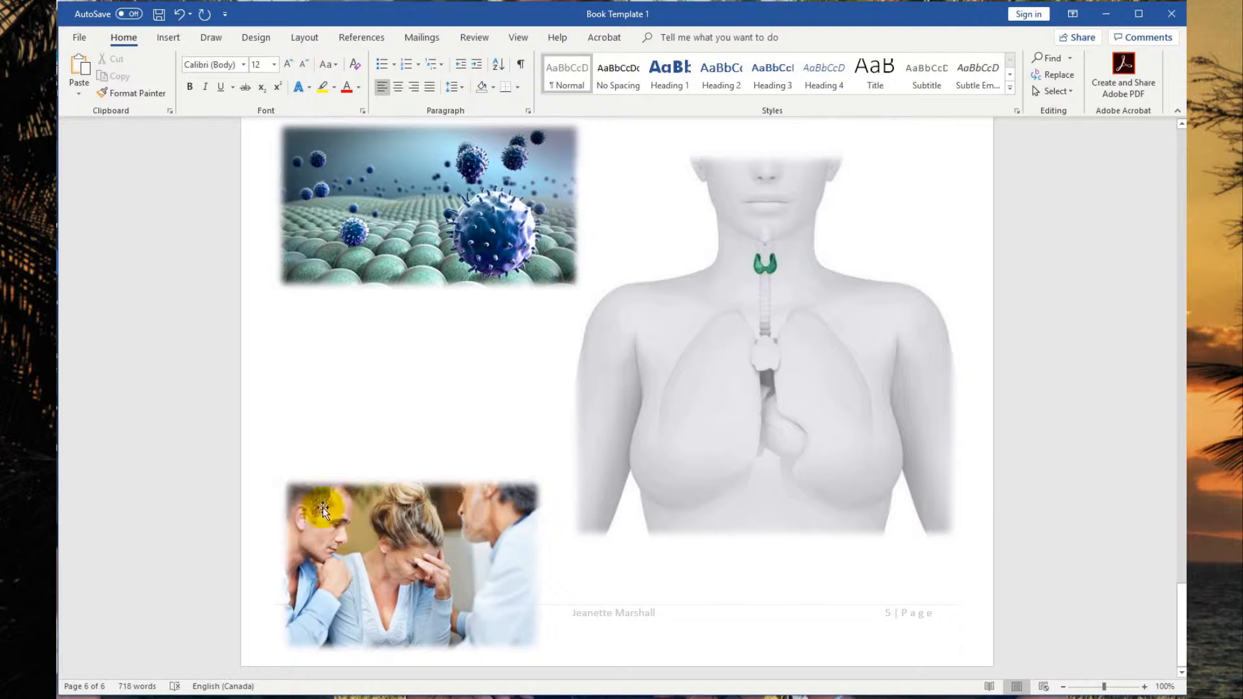
pyautogui.click(424, 514)
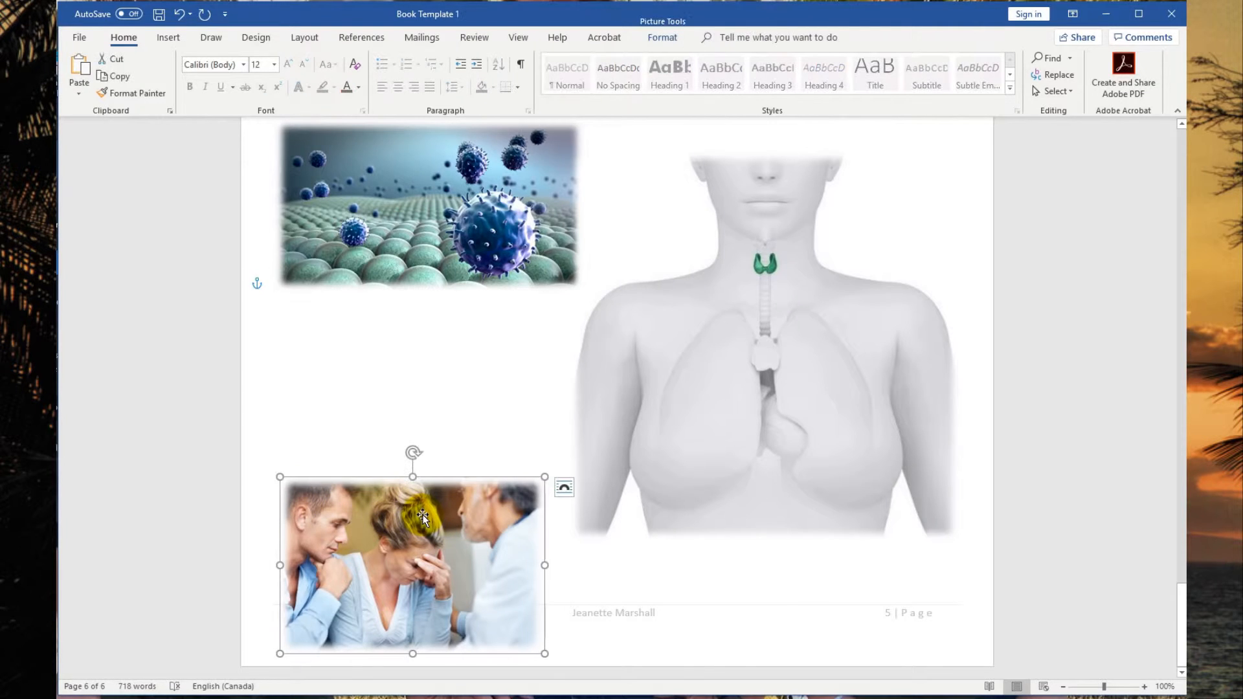
pyautogui.click(565, 489)
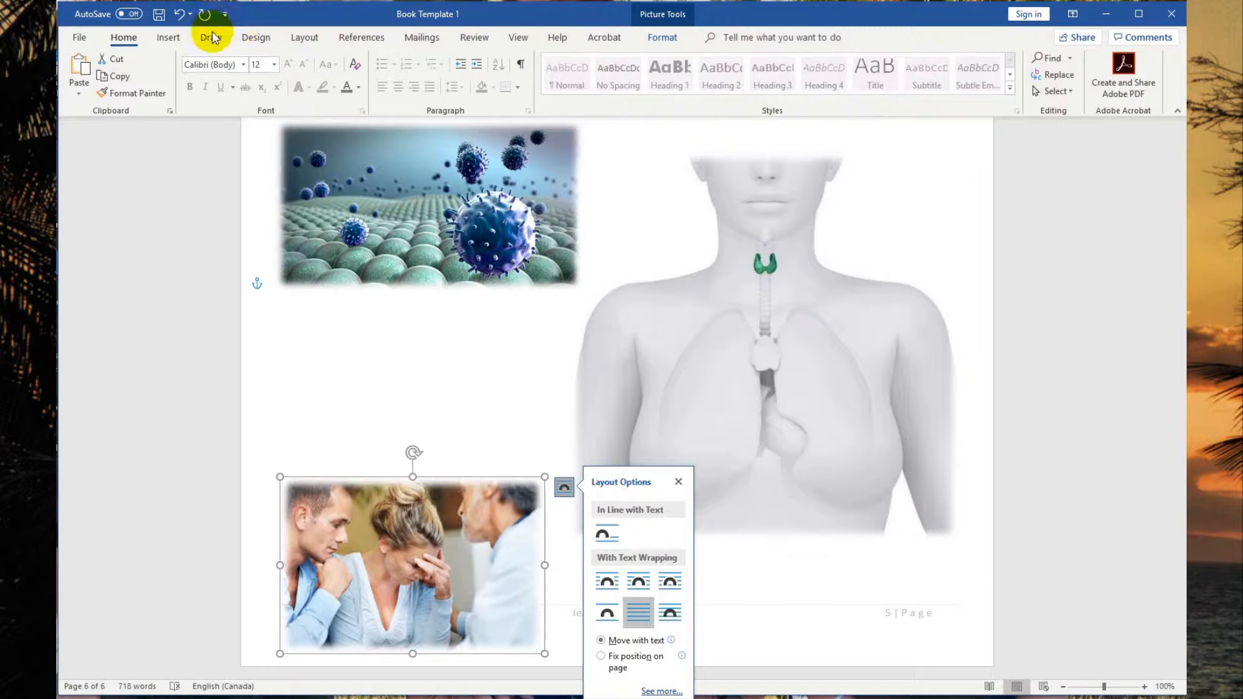
pyautogui.click(169, 37)
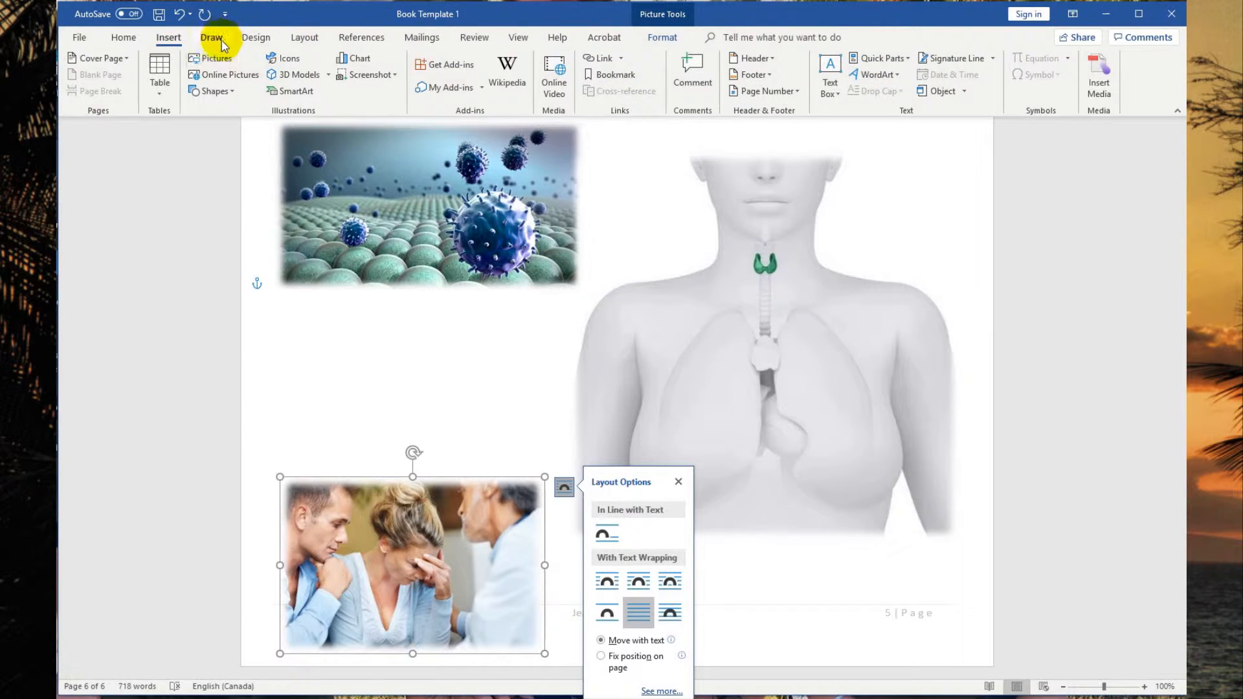
pyautogui.click(256, 39)
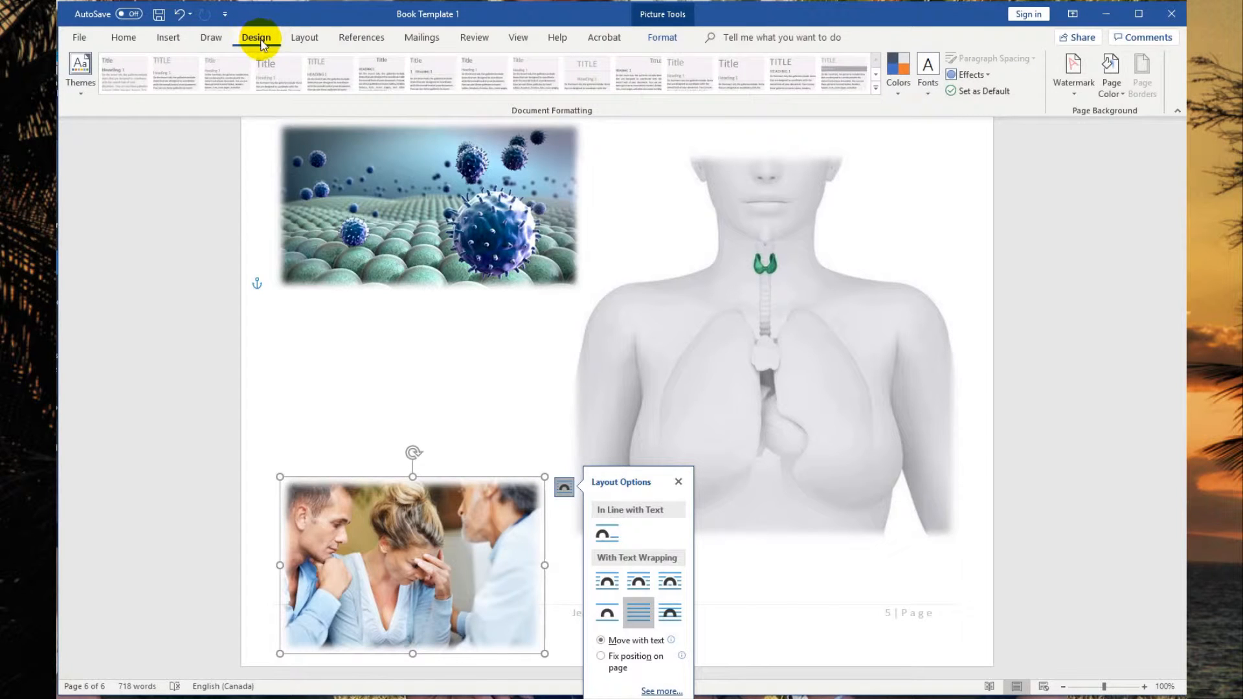
pyautogui.click(312, 37)
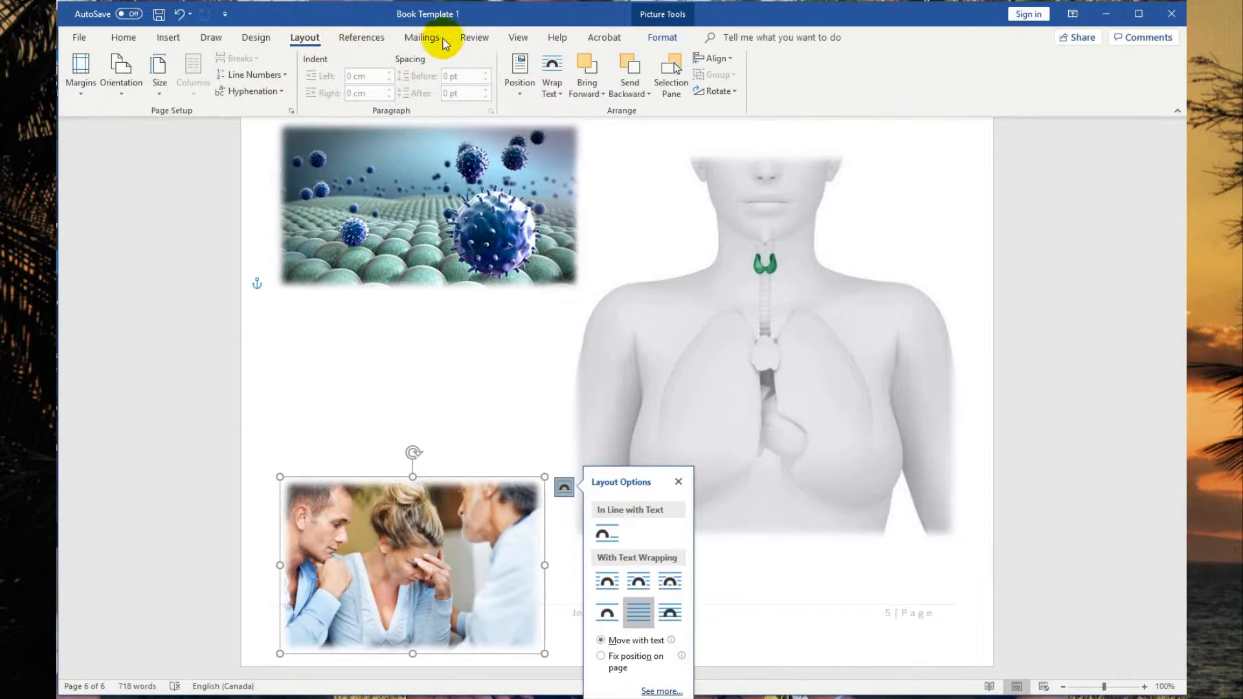
pyautogui.click(361, 37)
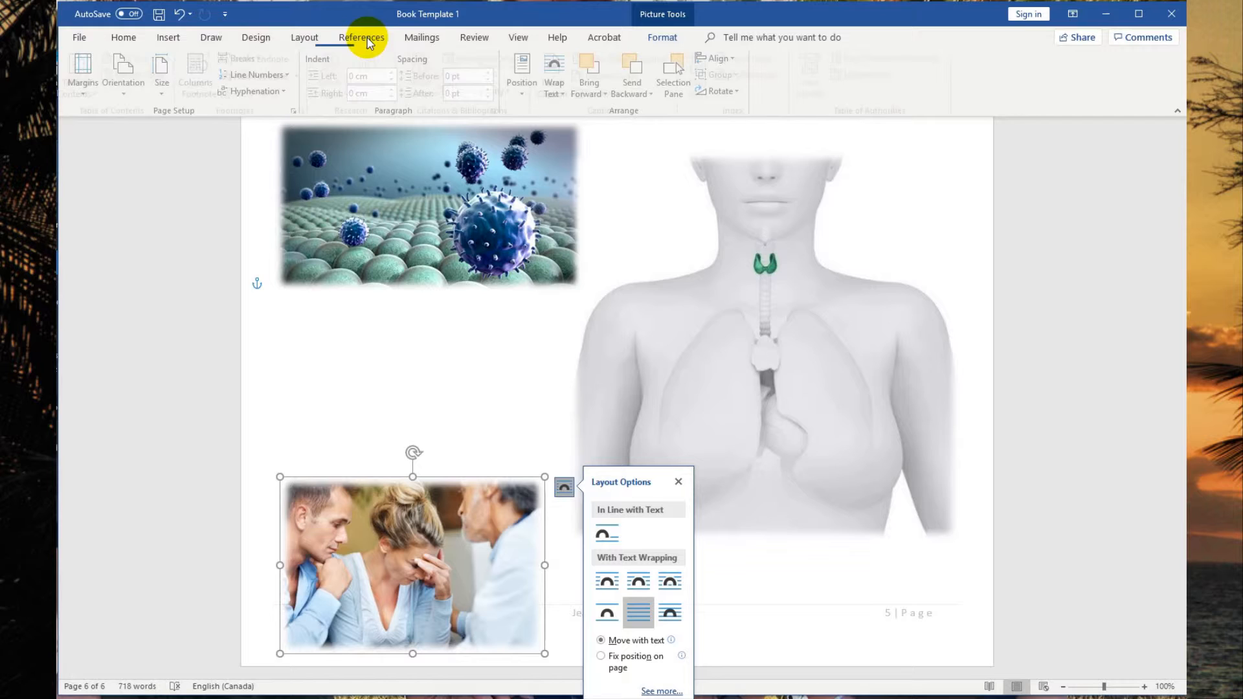
pyautogui.click(124, 37)
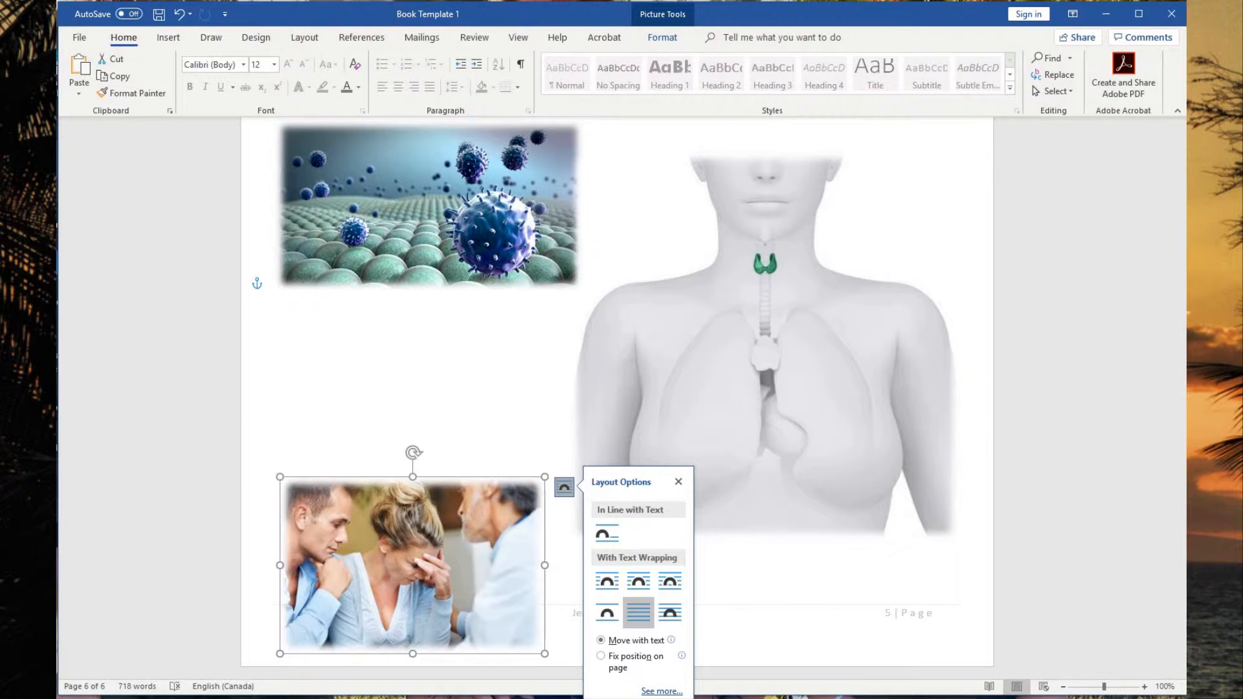
pyautogui.click(170, 39)
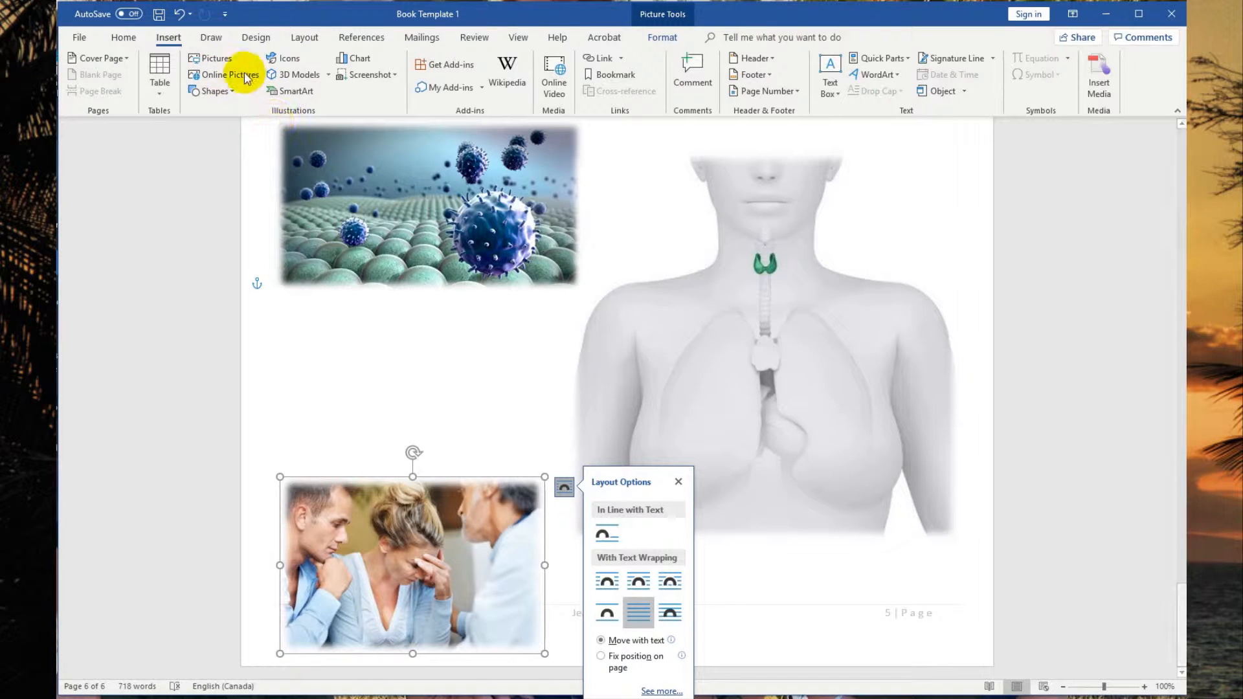
pyautogui.click(224, 60)
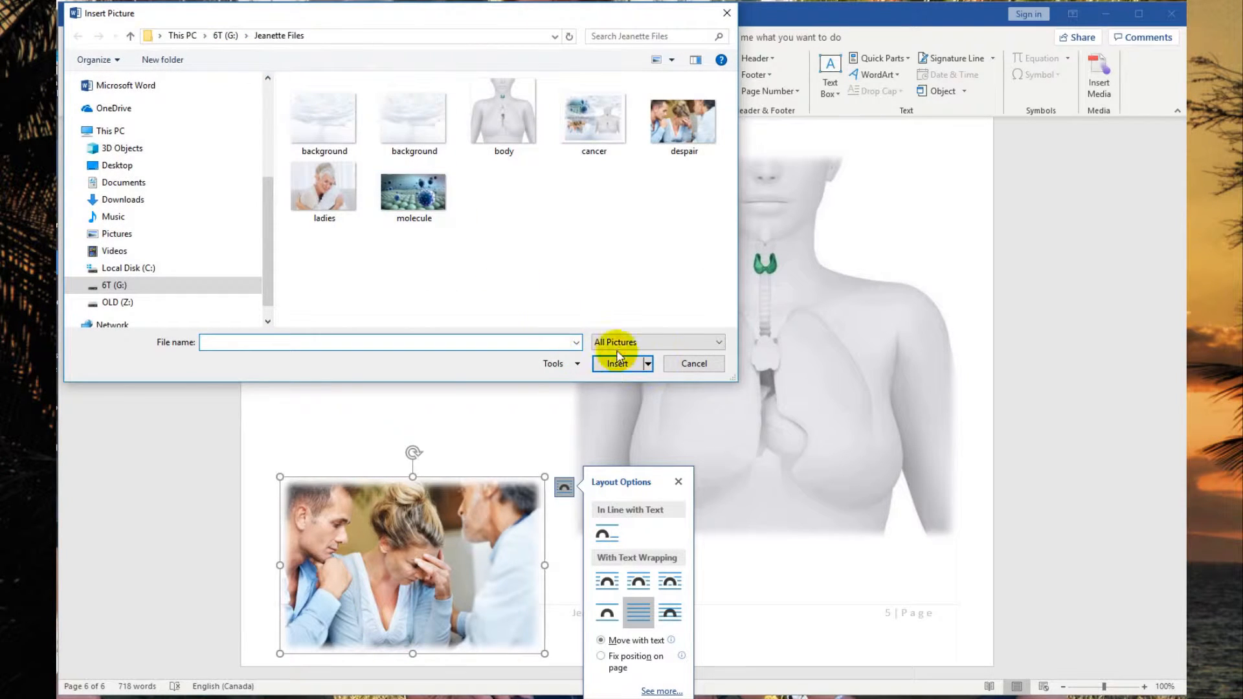
pyautogui.click(694, 364)
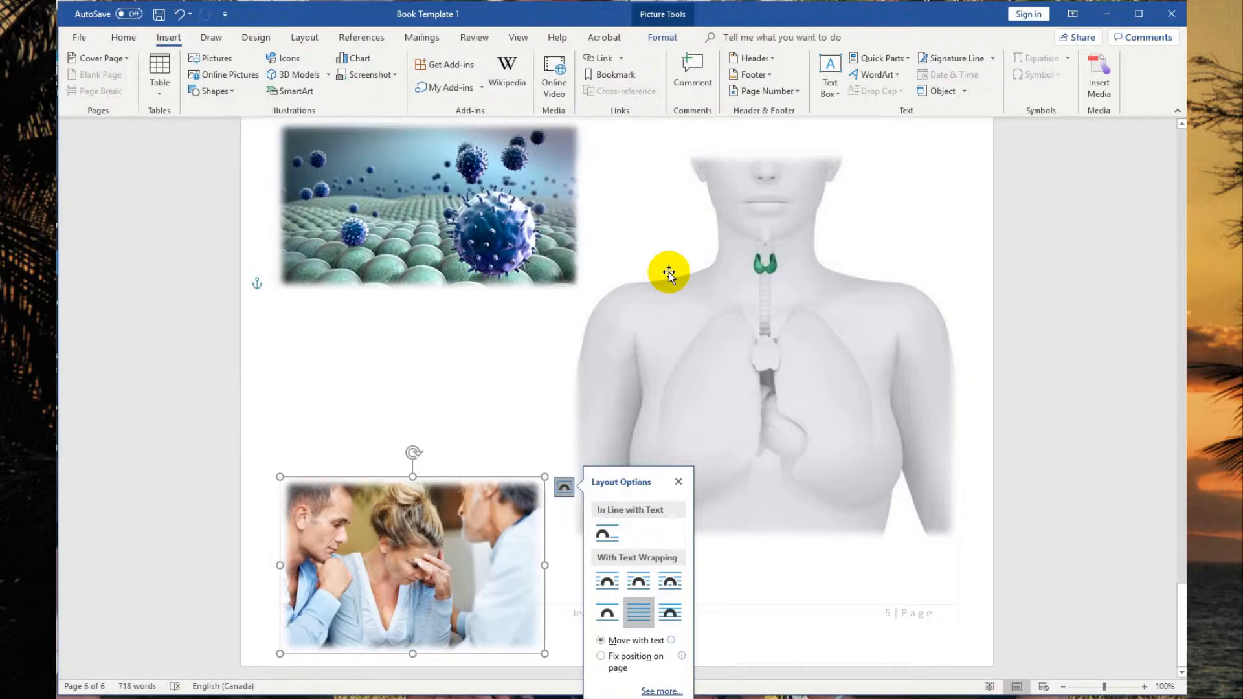
# Reapply Behind Text wrapping to the despair picture and drag it up beneath the molecule picture.
pyautogui.click(305, 38)
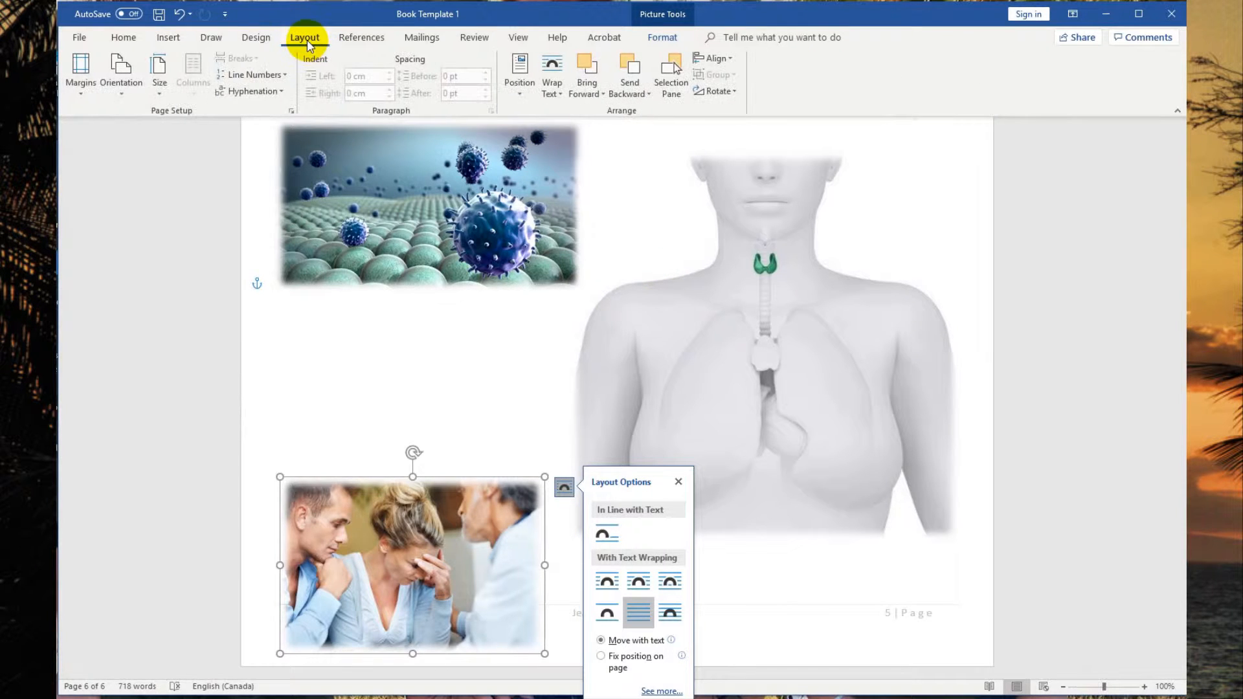
pyautogui.click(558, 91)
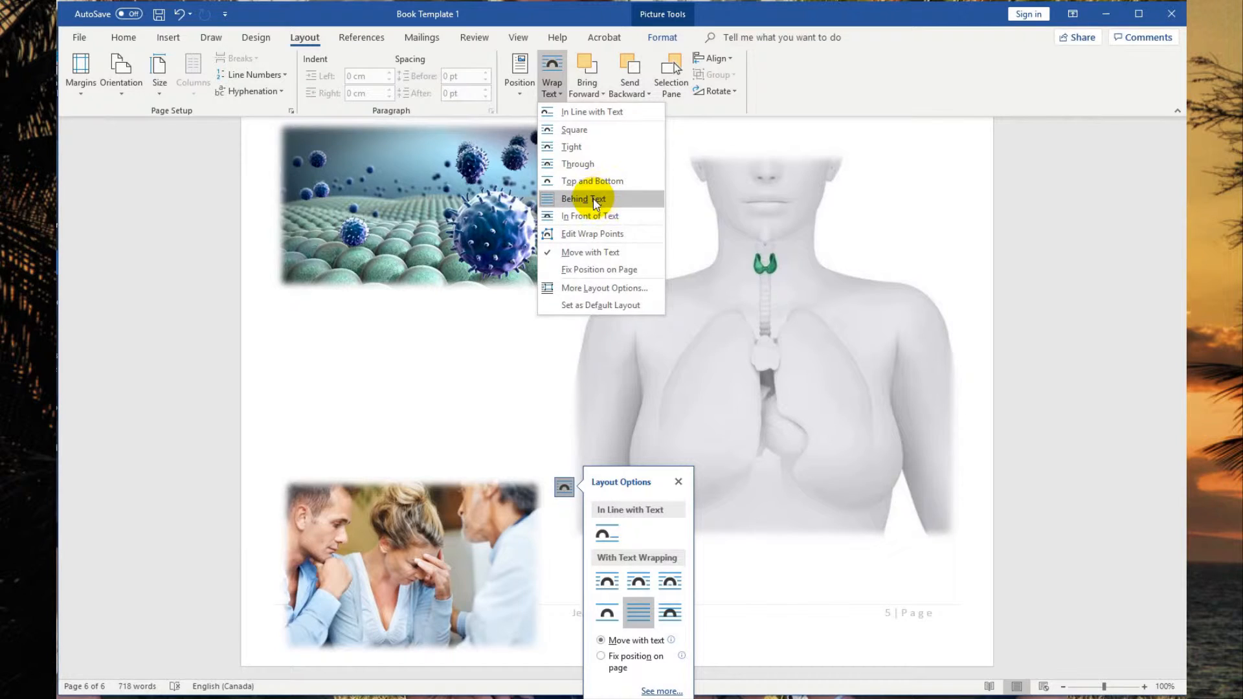
pyautogui.click(596, 200)
pyautogui.click(446, 484)
pyautogui.moveTo(446, 485); pyautogui.dragTo(466, 398)
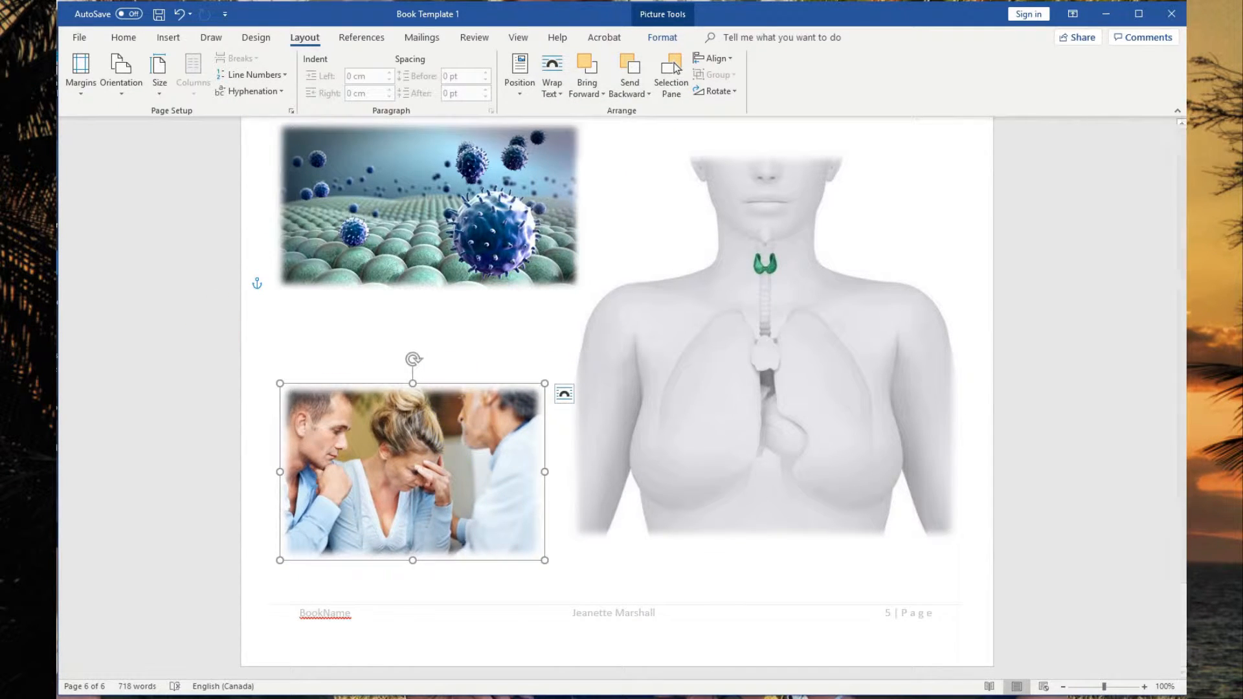
pyautogui.click(282, 349)
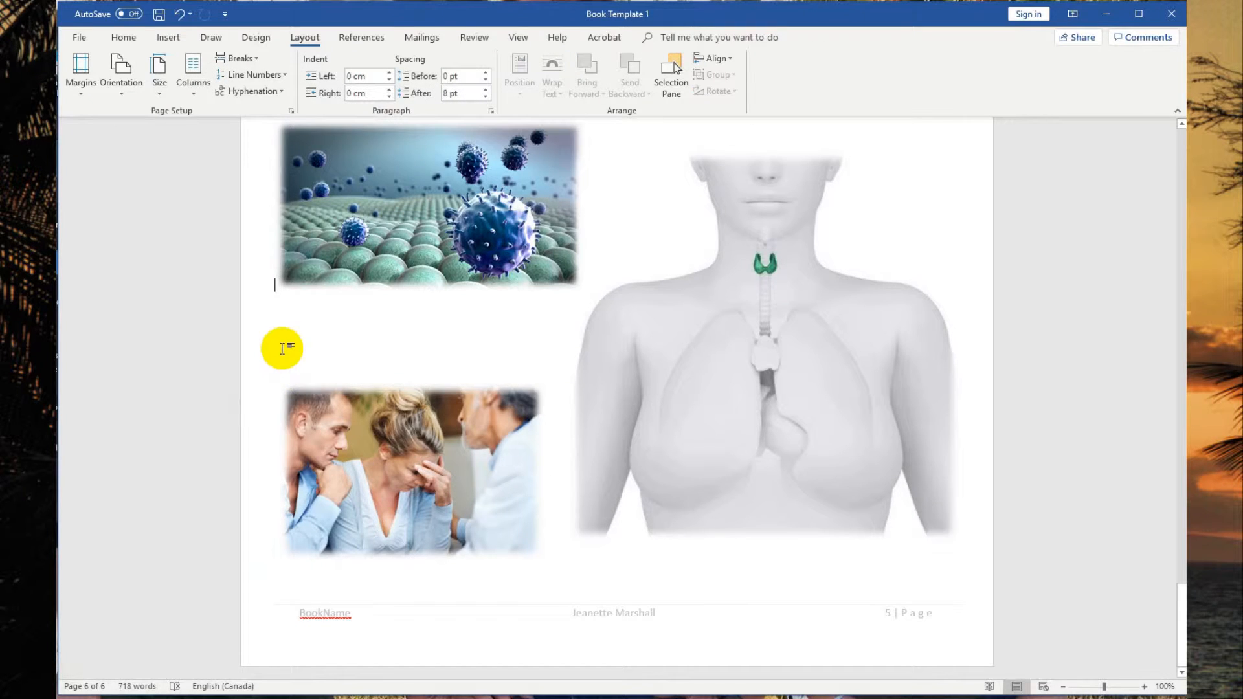